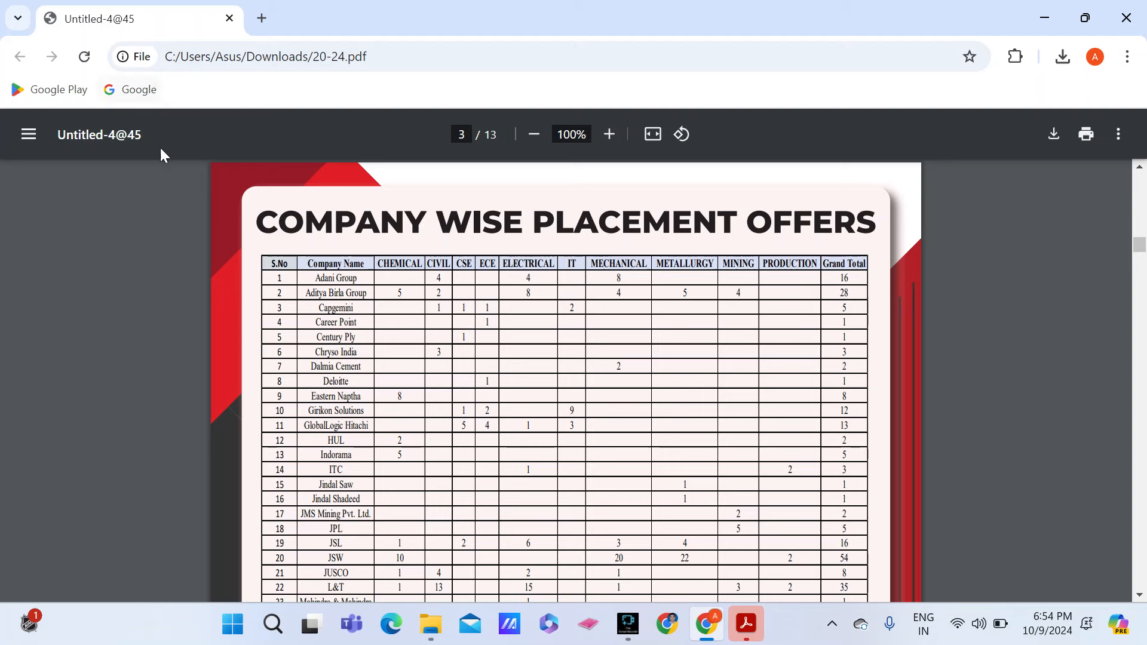
- Highlight the offers table title and branch header text, then clear the highlight
drag(256, 220, 734, 270)
click(529, 185)
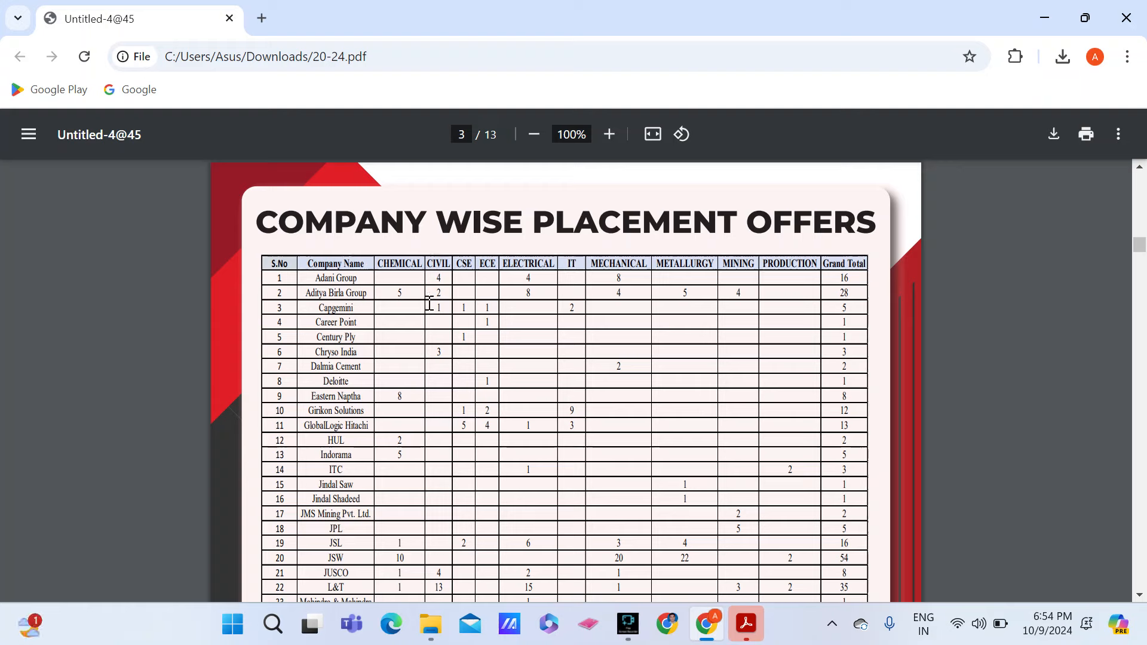
scroll(400, 387, down, 3)
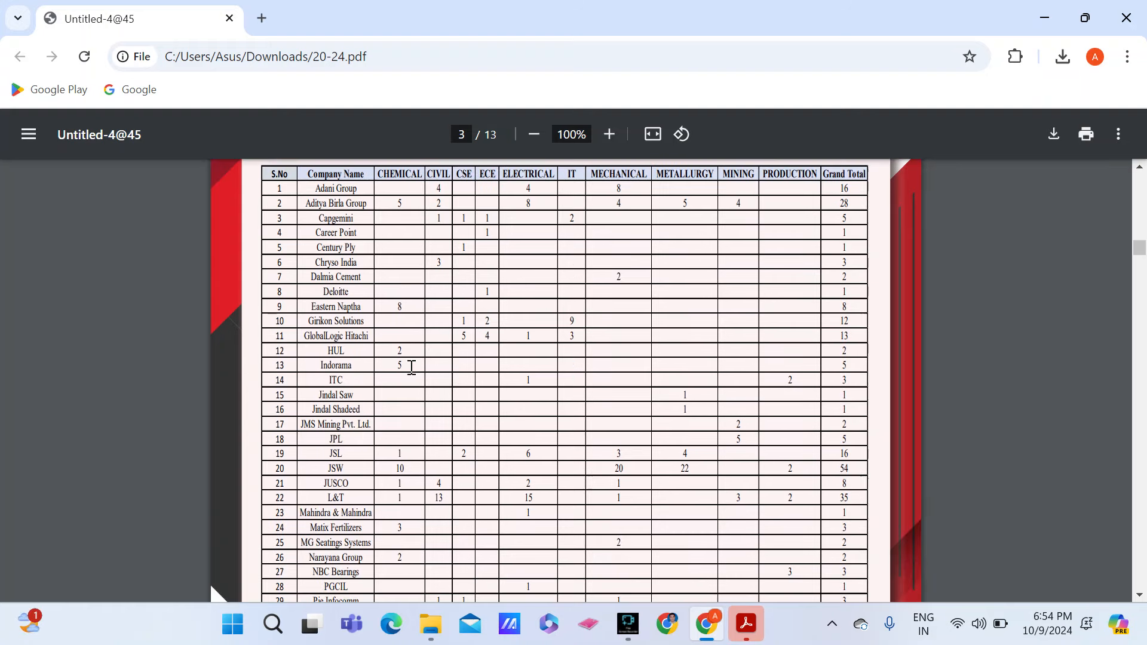
scroll(408, 372, down, 3)
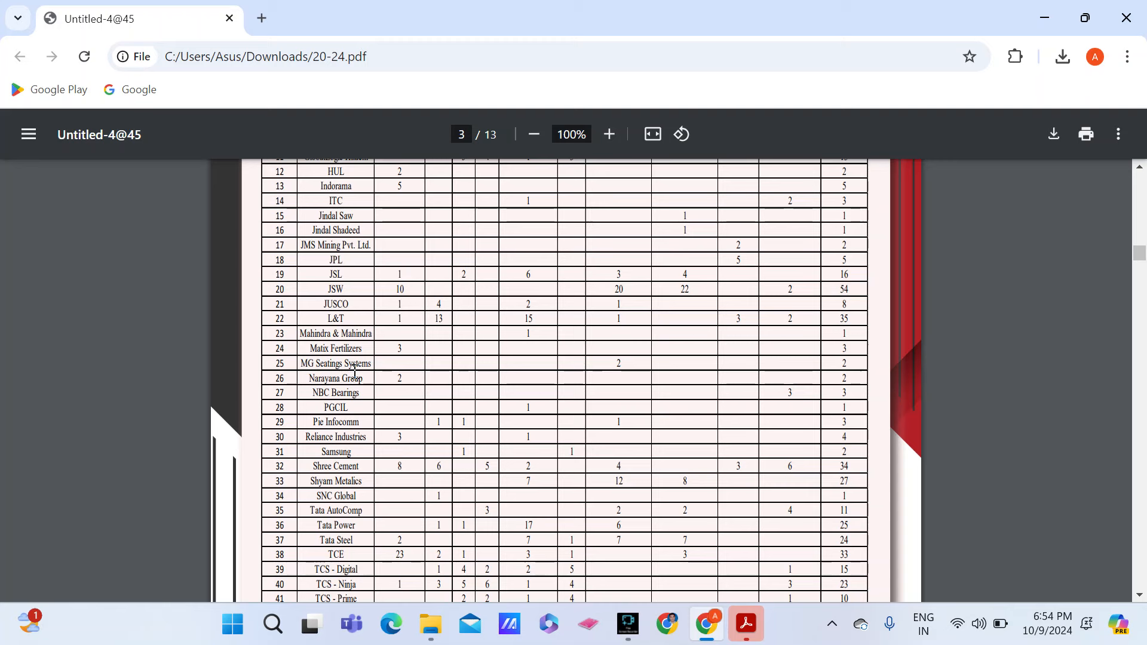
scroll(370, 415, up, 5)
scroll(370, 414, up, 5)
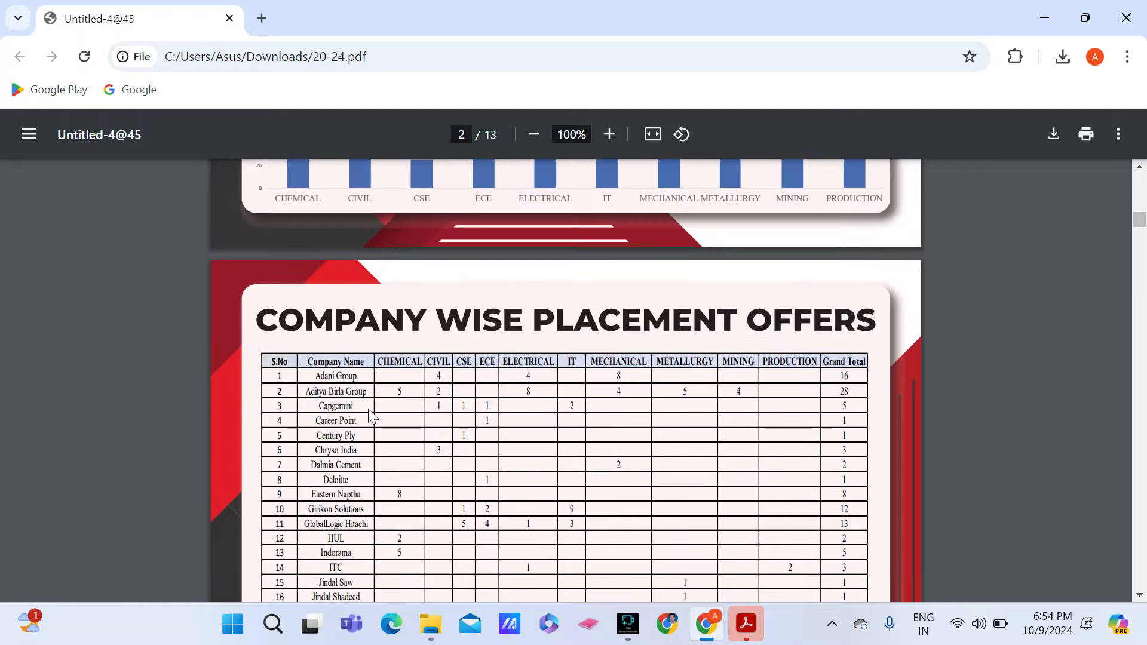
scroll(369, 415, up, 5)
scroll(406, 439, up, 5)
scroll(406, 439, up, 5)
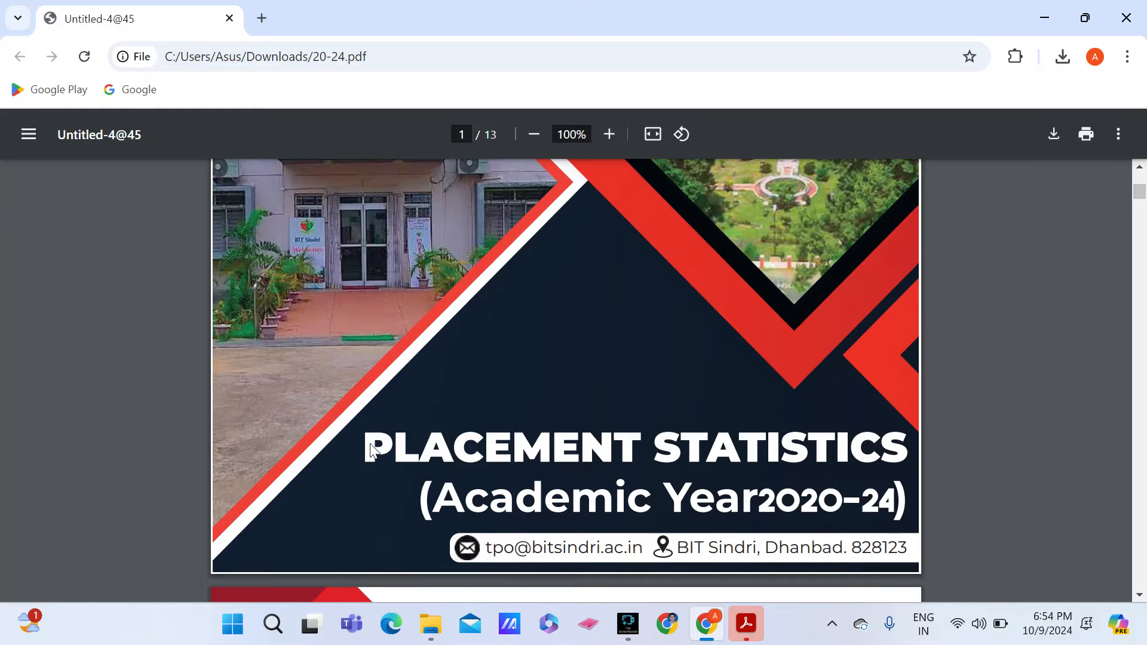
scroll(375, 444, up, 5)
scroll(375, 444, down, 5)
scroll(375, 444, down, 5)
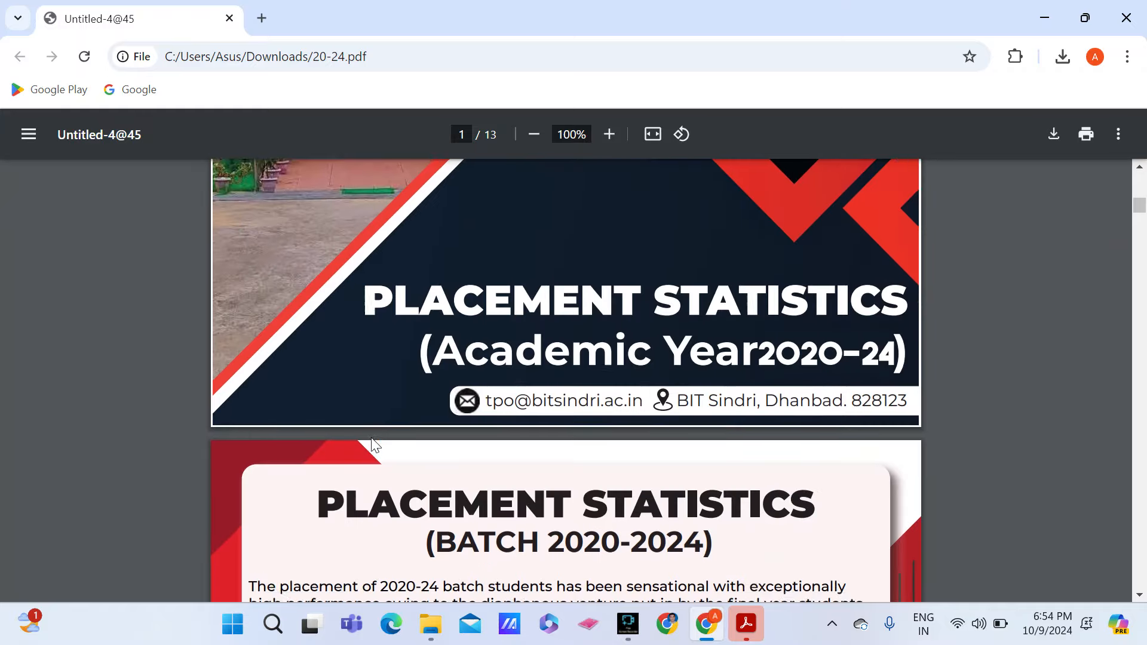
scroll(375, 444, down, 5)
scroll(375, 444, down, 4)
scroll(375, 443, down, 5)
scroll(375, 444, down, 5)
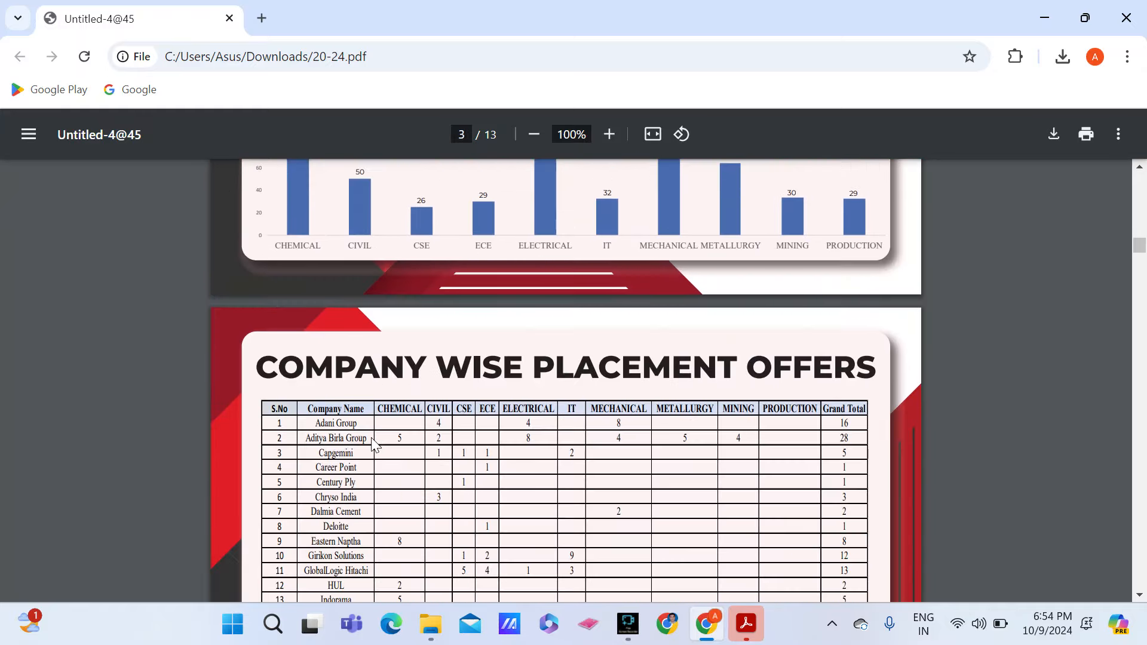
scroll(375, 444, down, 5)
scroll(375, 443, down, 5)
scroll(375, 444, down, 5)
scroll(375, 444, up, 4)
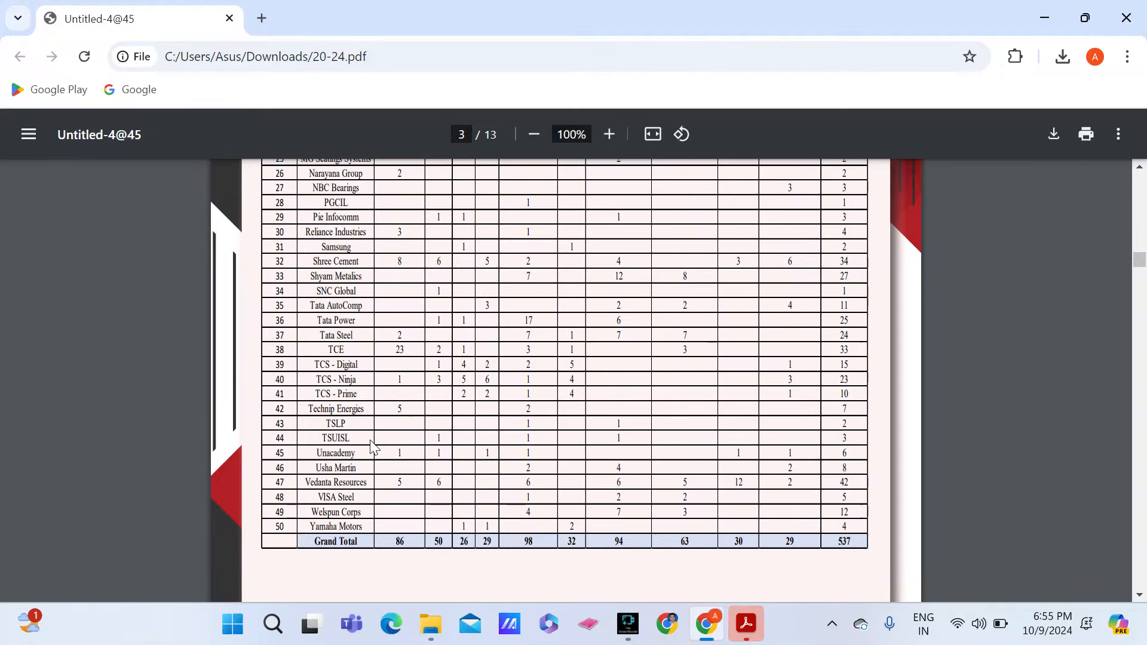
scroll(347, 499, down, 3)
scroll(347, 499, down, 6)
scroll(350, 499, down, 5)
scroll(351, 499, down, 5)
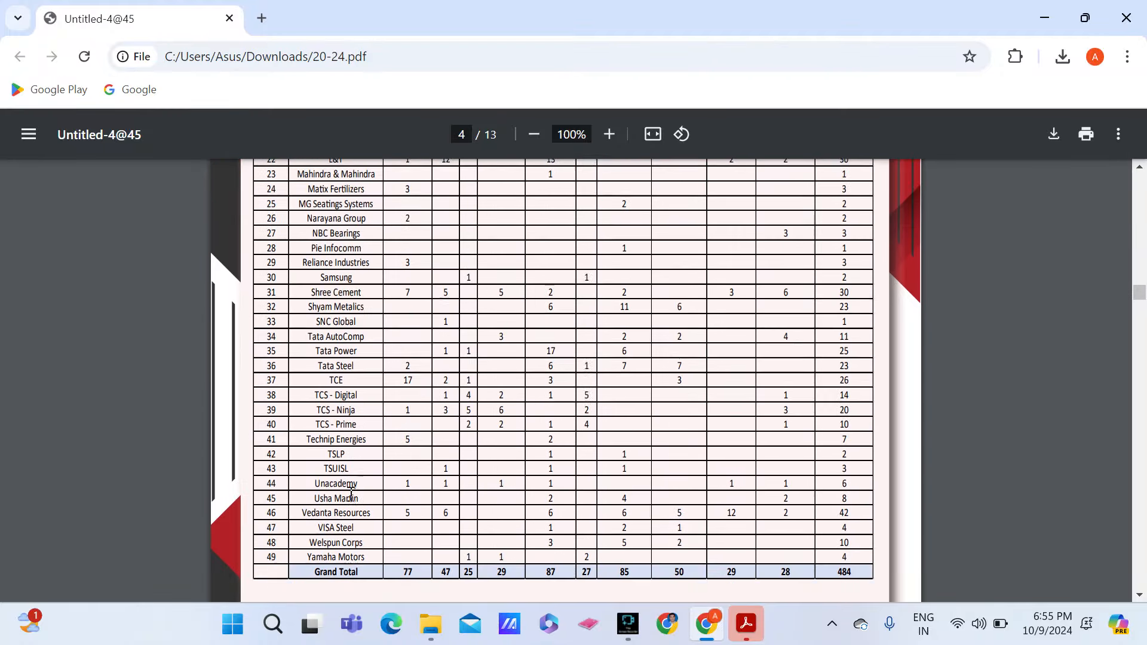
scroll(351, 499, down, 4)
scroll(377, 405, up, 2)
scroll(376, 406, up, 5)
scroll(371, 383, up, 4)
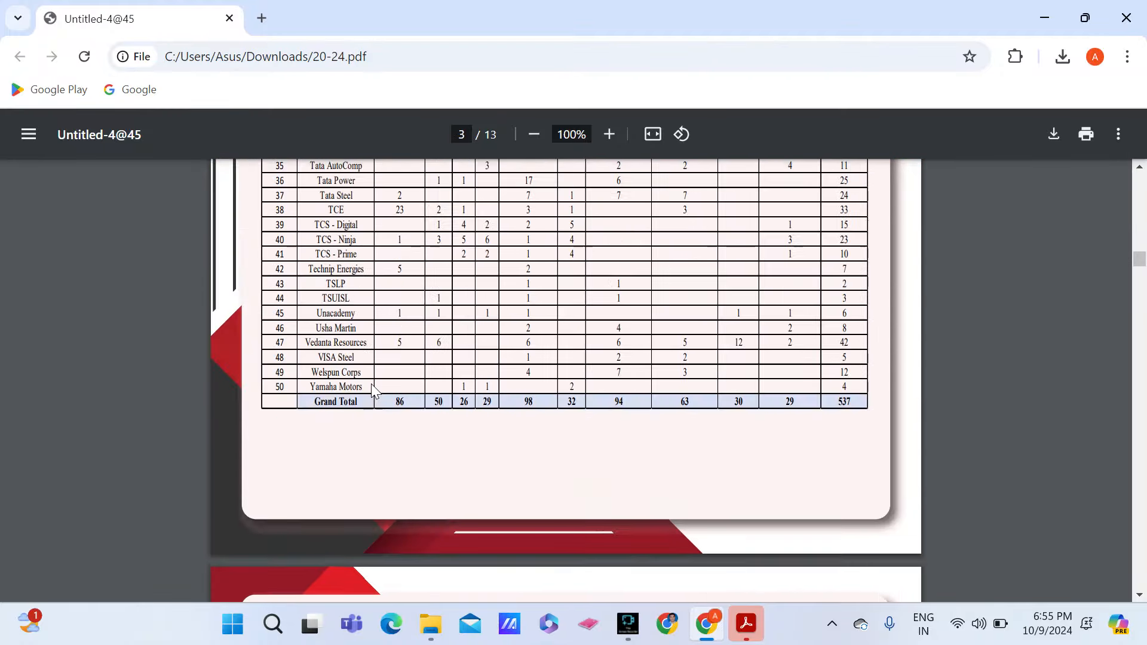
scroll(371, 384, up, 5)
scroll(372, 384, up, 3)
scroll(374, 381, down, 3)
scroll(375, 381, down, 2)
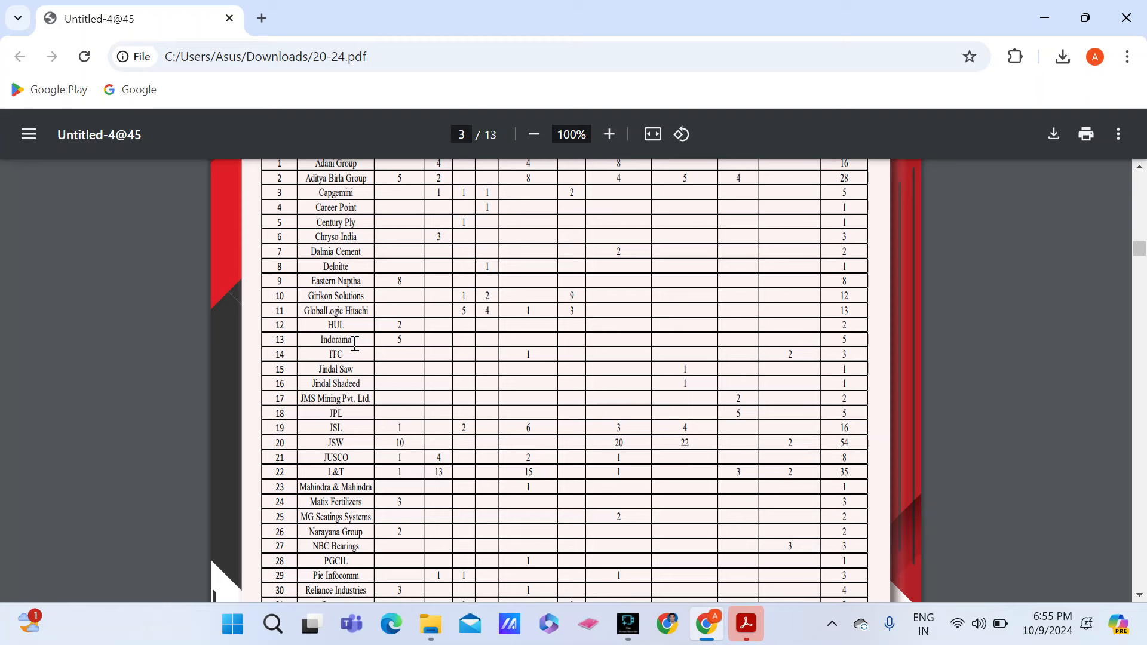
scroll(448, 340, up, 2)
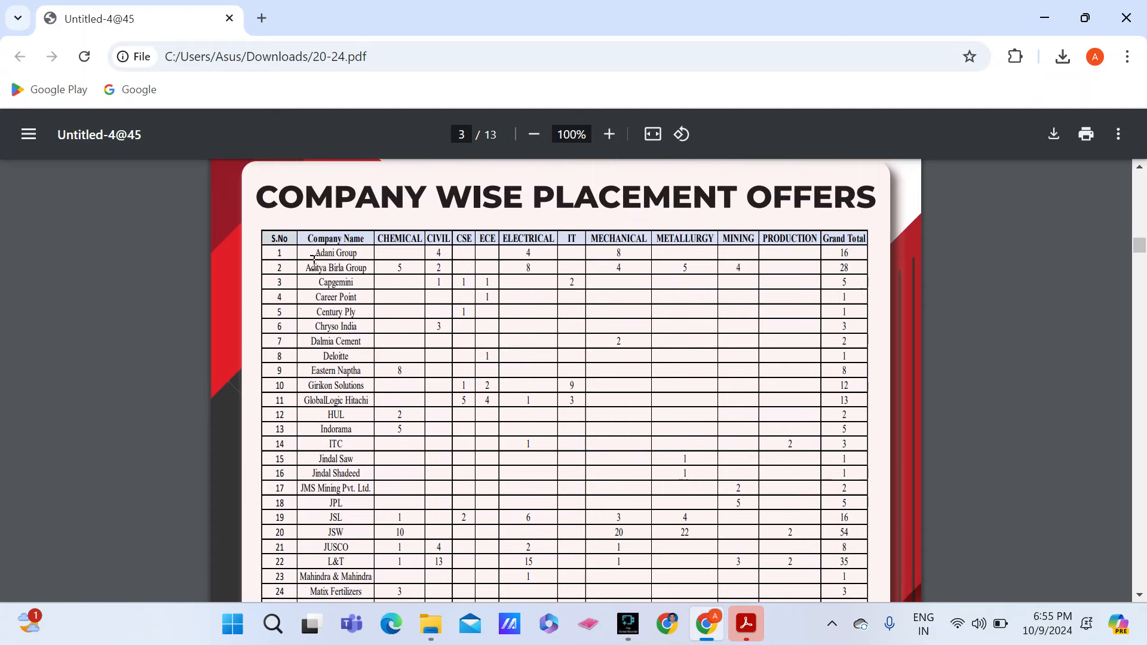
mouse_move(306, 269)
mouse_down()
mouse_move(357, 269)
mouse_move(329, 286)
mouse_up()
double_click(351, 297)
double_click(350, 311)
double_click(336, 357)
click(332, 357)
double_click(336, 357)
click(352, 357)
double_click(336, 357)
scroll(345, 357, down, 1)
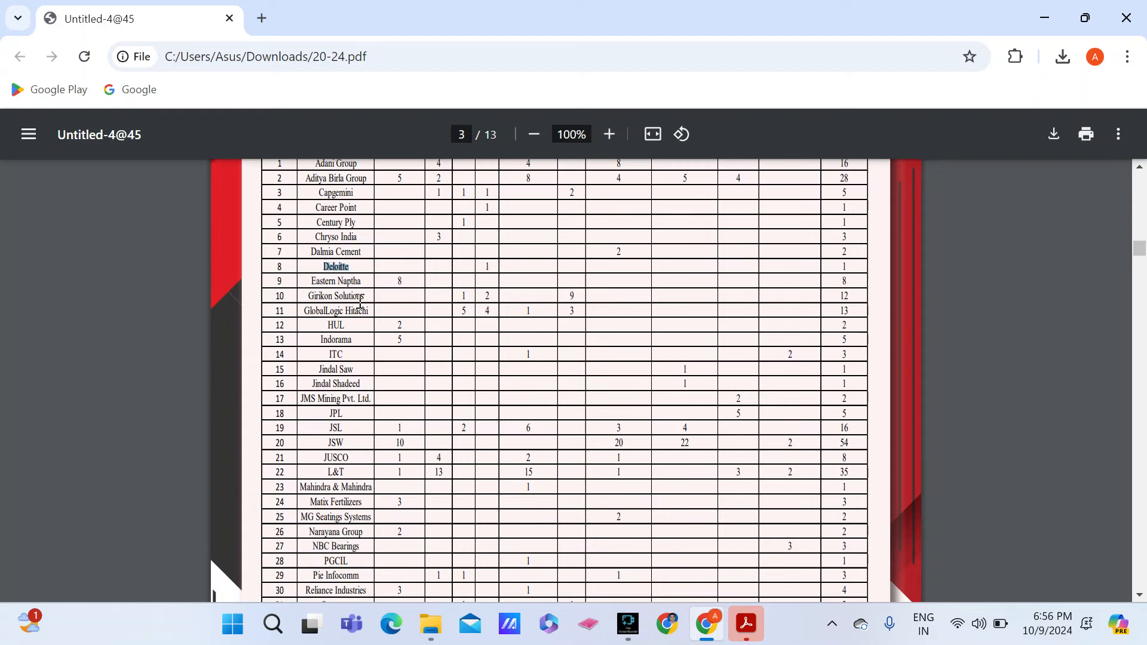
click(336, 325)
click(367, 314)
double_click(359, 311)
click(351, 329)
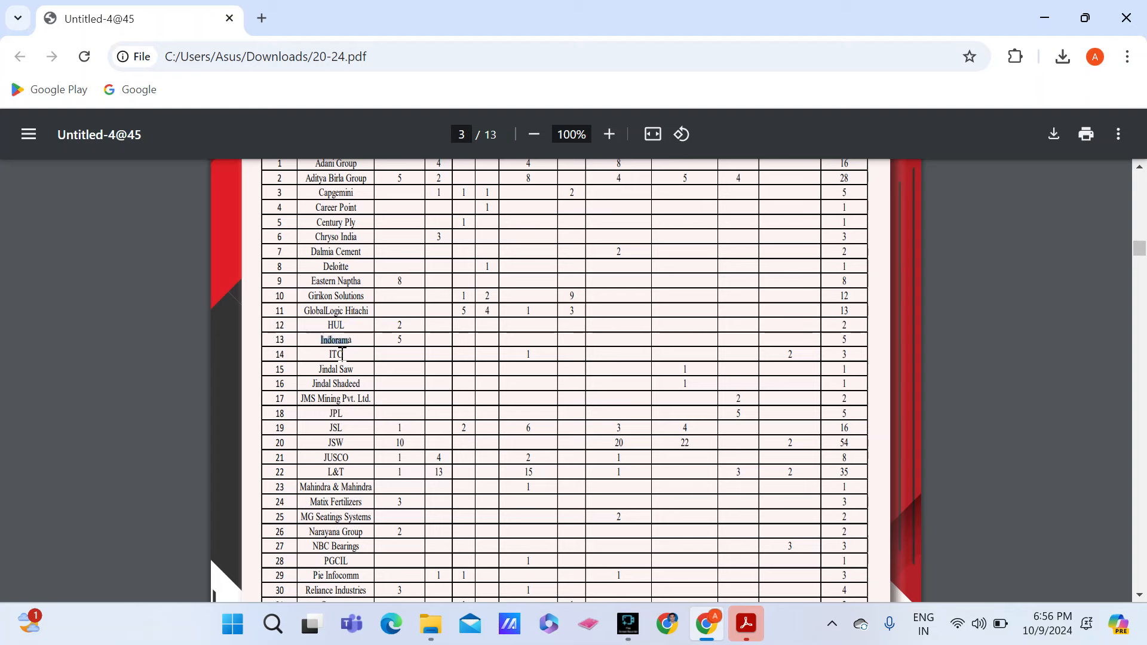
drag(340, 355, 307, 371)
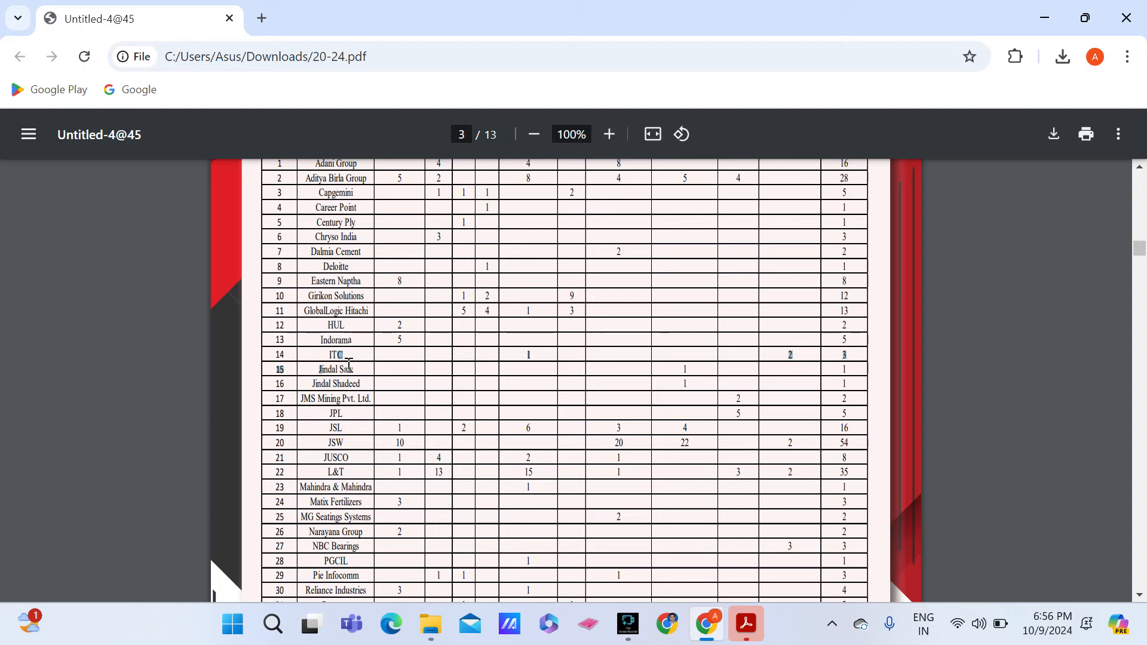
mouse_move(334, 356)
mouse_down()
mouse_move(360, 341)
mouse_move(305, 400)
mouse_up()
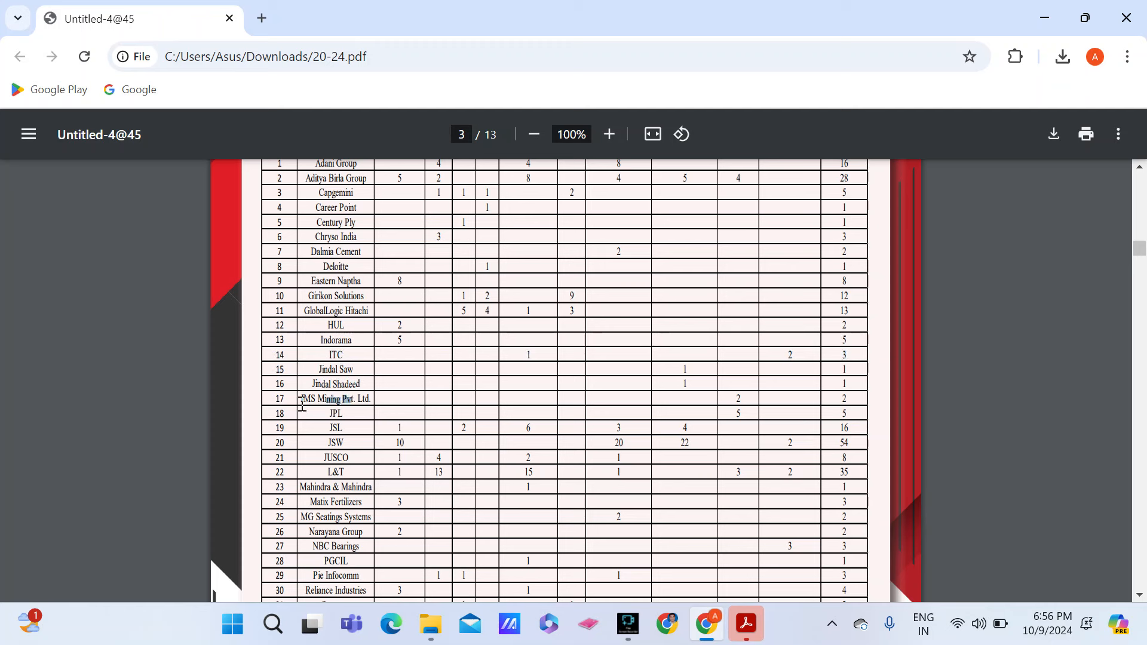
click(352, 418)
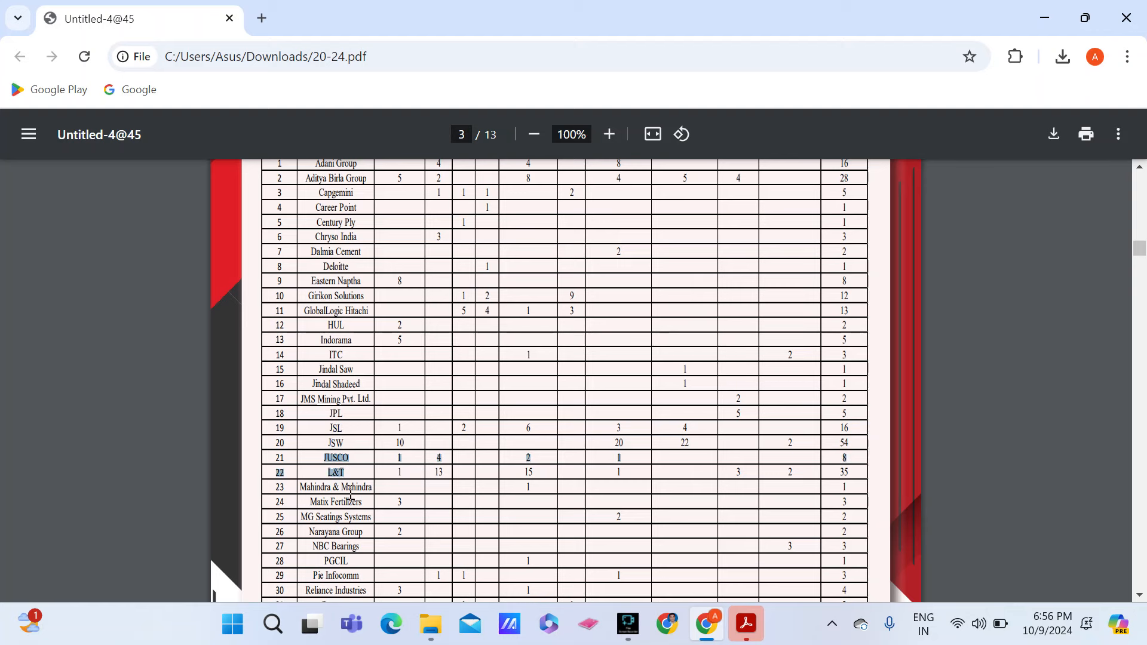
drag(357, 489, 314, 489)
scroll(314, 489, down, 1)
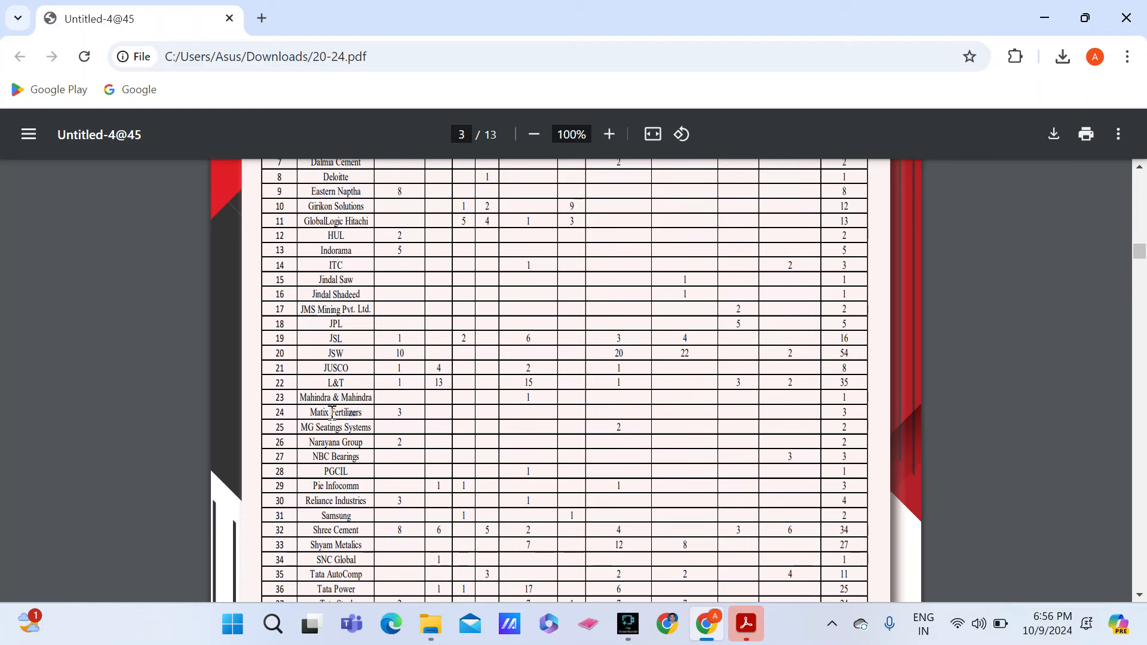
mouse_move(356, 413)
mouse_down()
mouse_move(325, 413)
mouse_move(312, 443)
mouse_up()
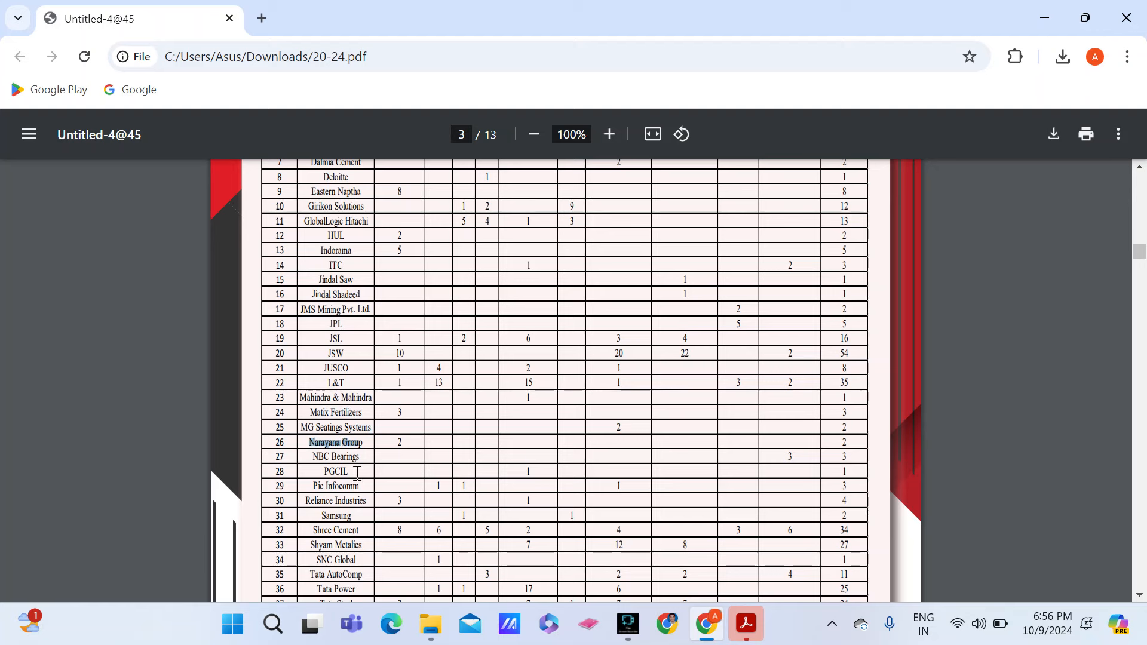
scroll(319, 448, down, 1)
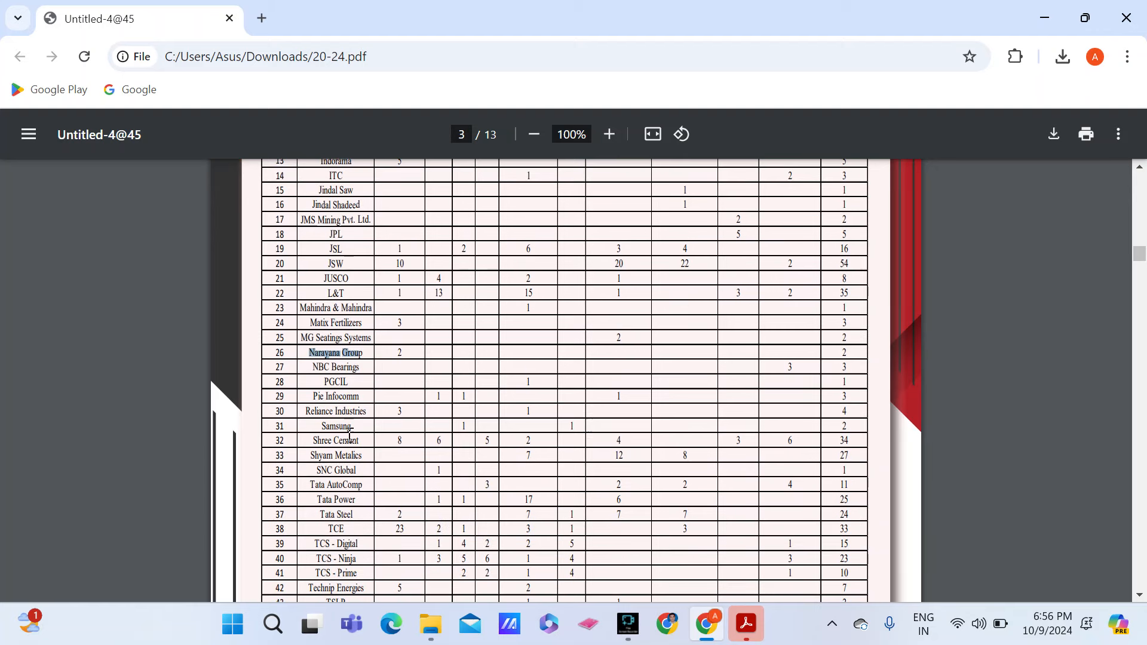
drag(368, 413, 324, 414)
double_click(336, 425)
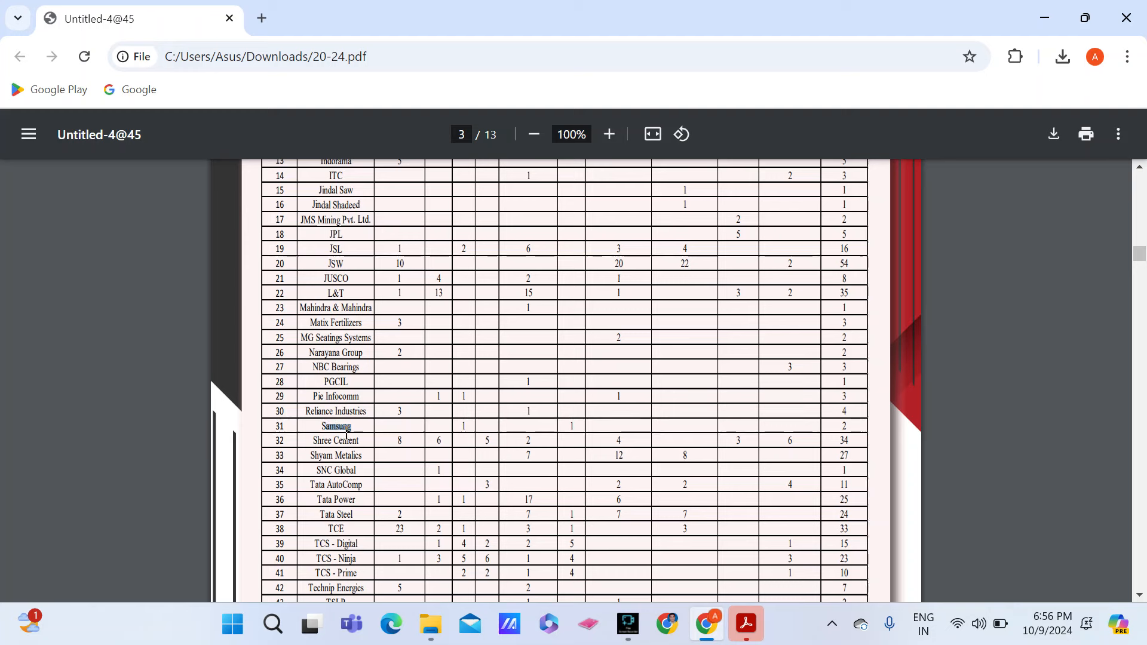
drag(352, 426, 311, 431)
double_click(336, 425)
click(354, 441)
drag(360, 456, 320, 459)
scroll(344, 500, down, 1)
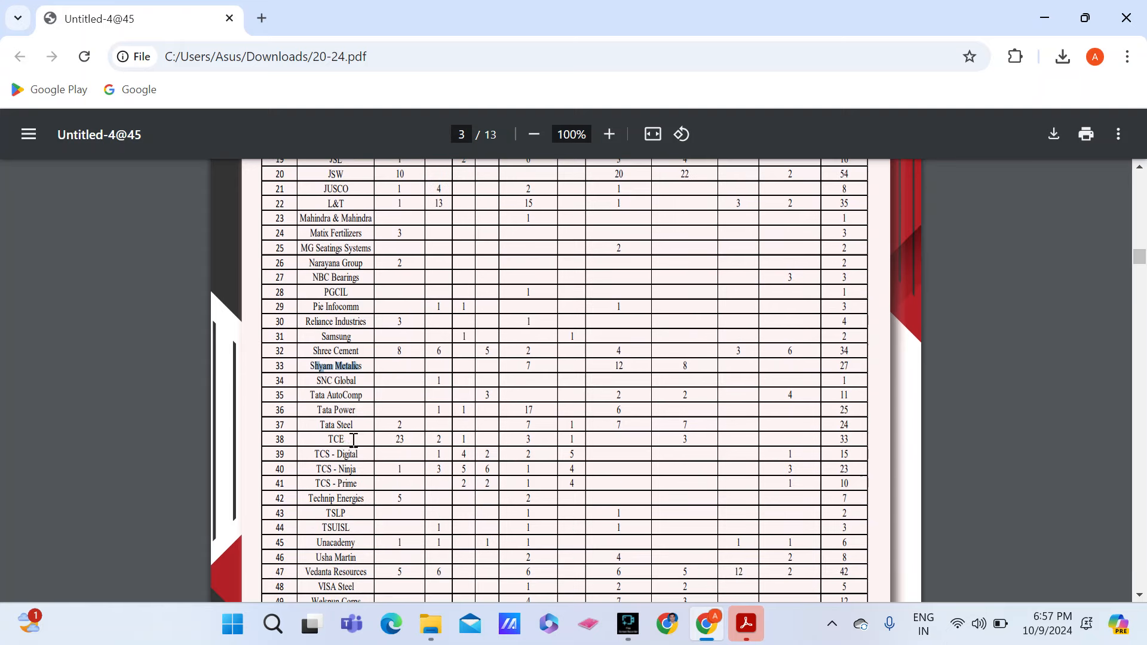
double_click(337, 440)
drag(357, 455, 309, 458)
drag(346, 470, 353, 484)
double_click(337, 484)
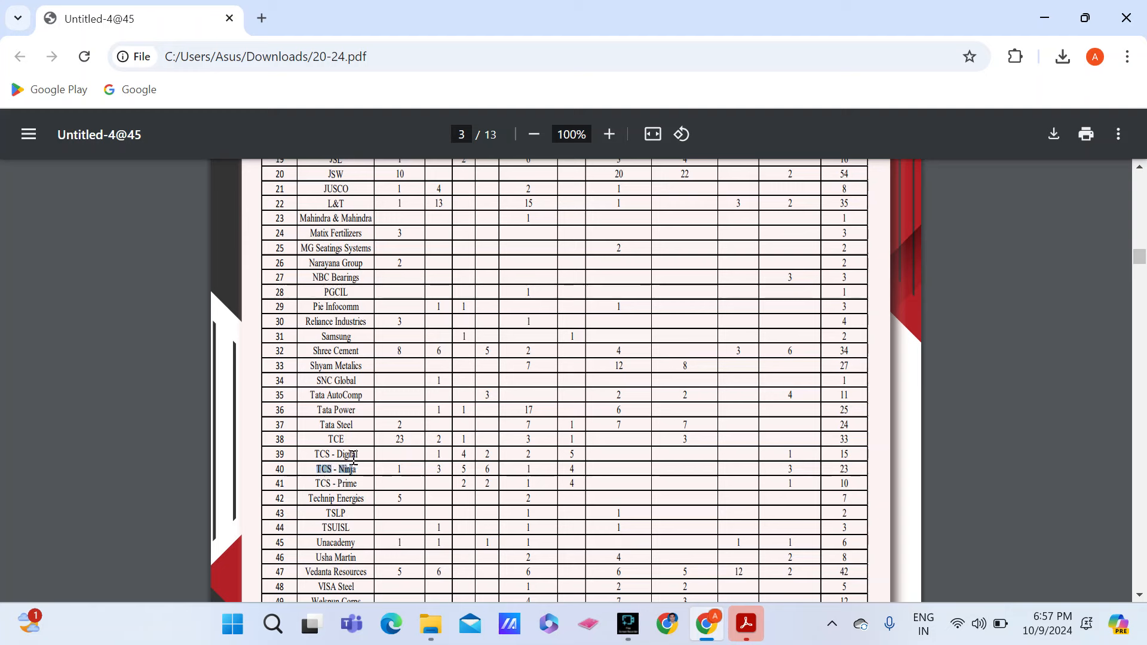
mouse_move(358, 454)
mouse_down()
mouse_move(315, 456)
mouse_move(358, 484)
mouse_move(316, 484)
mouse_move(315, 455)
mouse_up()
click(358, 484)
drag(358, 498, 305, 498)
scroll(345, 503, down, 1)
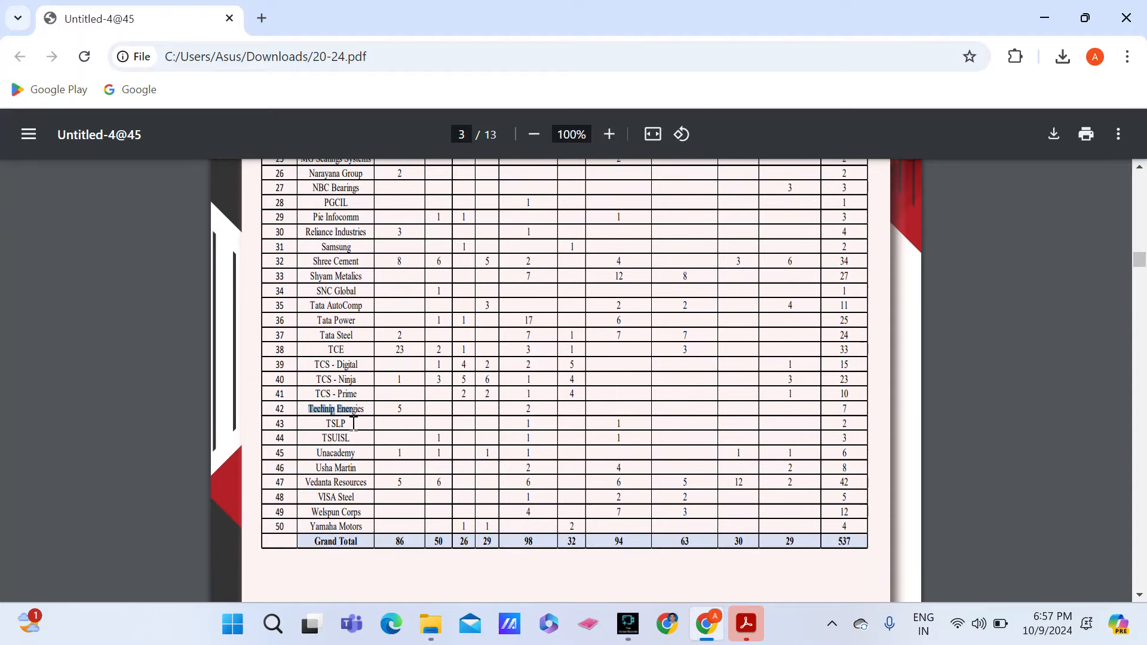
click(336, 423)
mouse_move(359, 453)
mouse_down()
mouse_move(335, 455)
mouse_move(355, 484)
mouse_up()
click(305, 461)
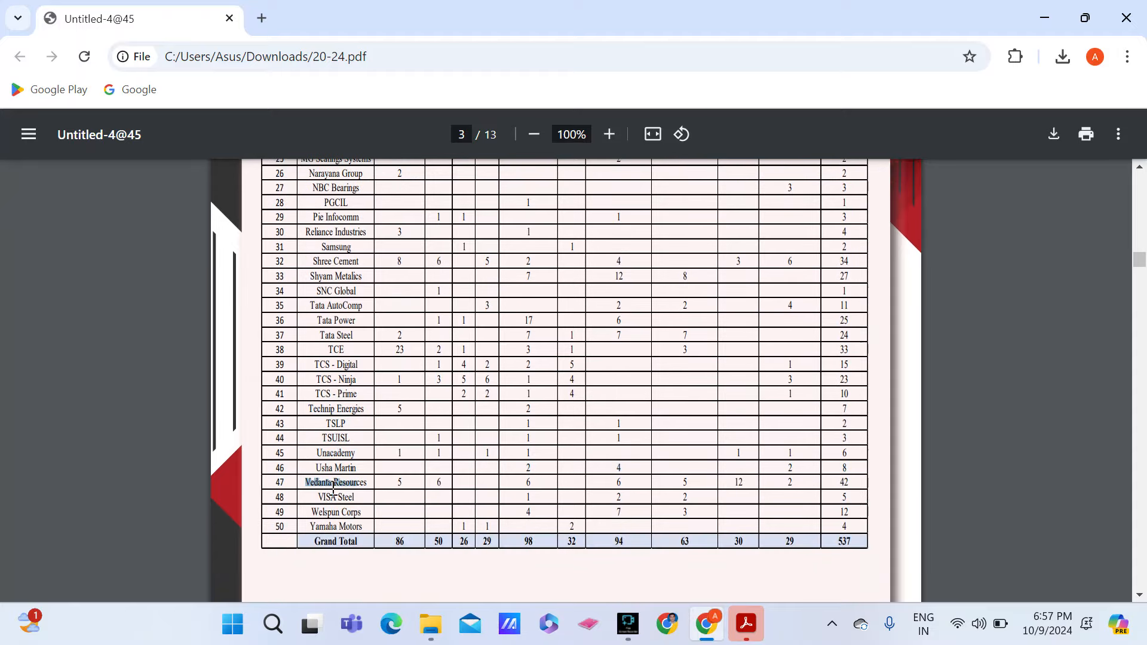
mouse_move(357, 498)
mouse_down()
mouse_move(316, 497)
mouse_move(305, 526)
mouse_up()
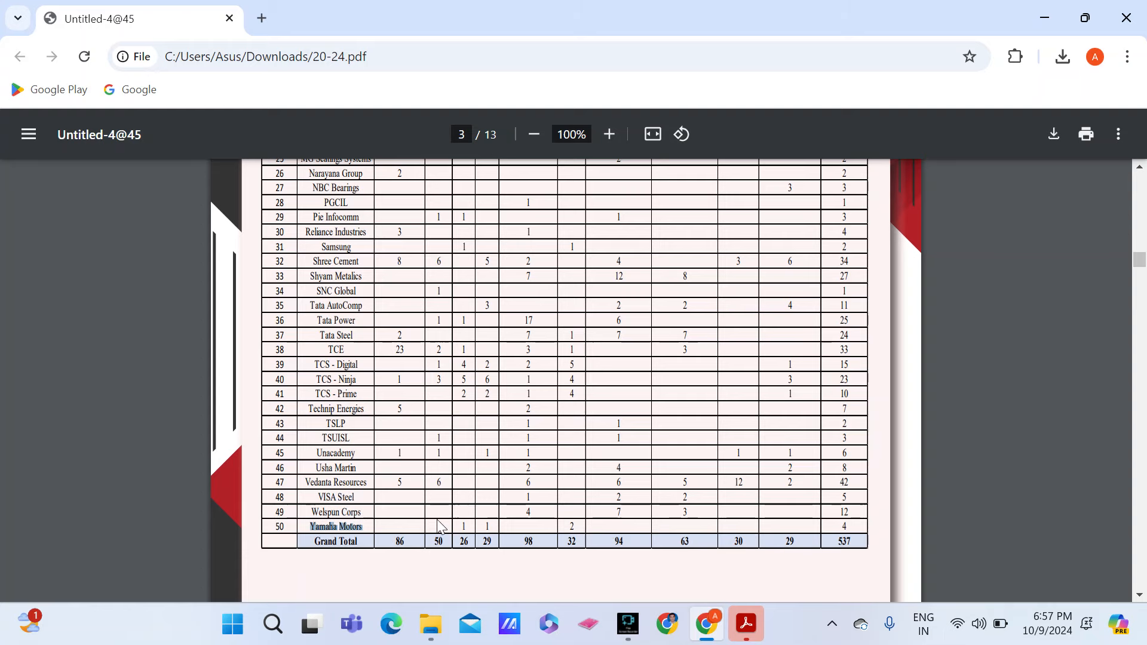
scroll(401, 444, up, 5)
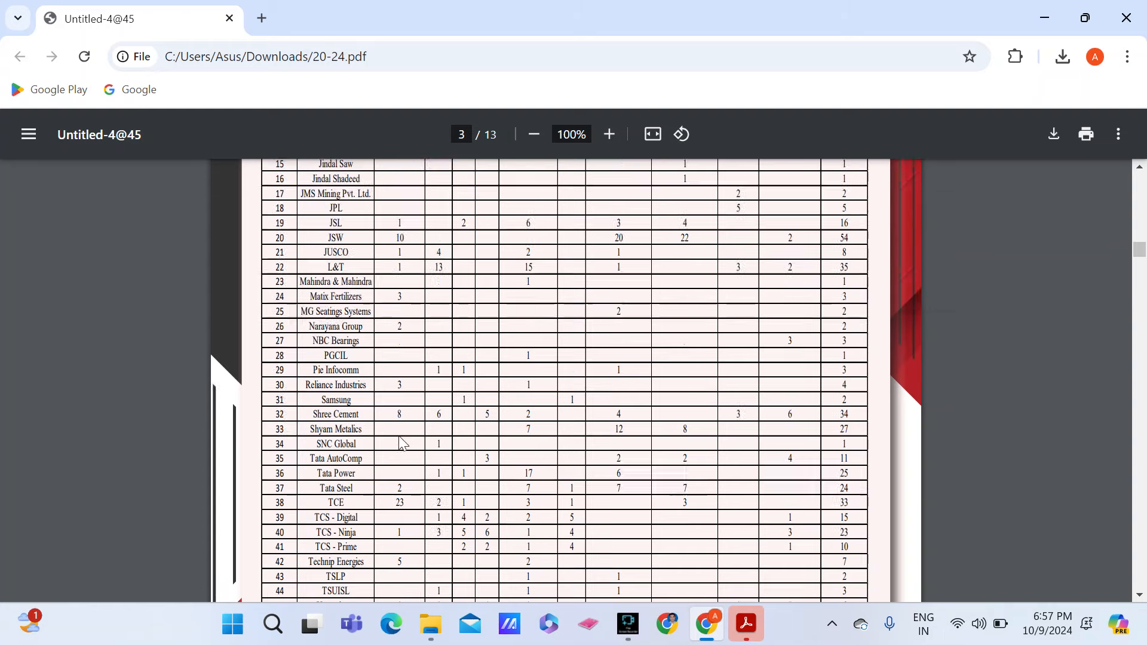
scroll(402, 444, up, 3)
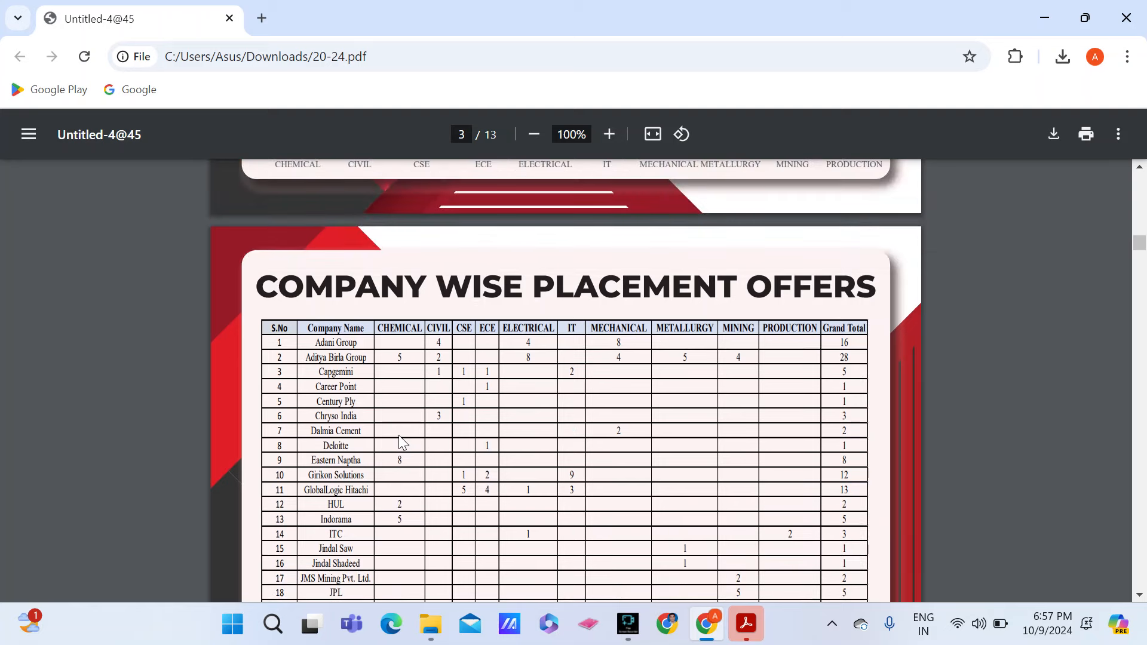
scroll(402, 443, down, 2)
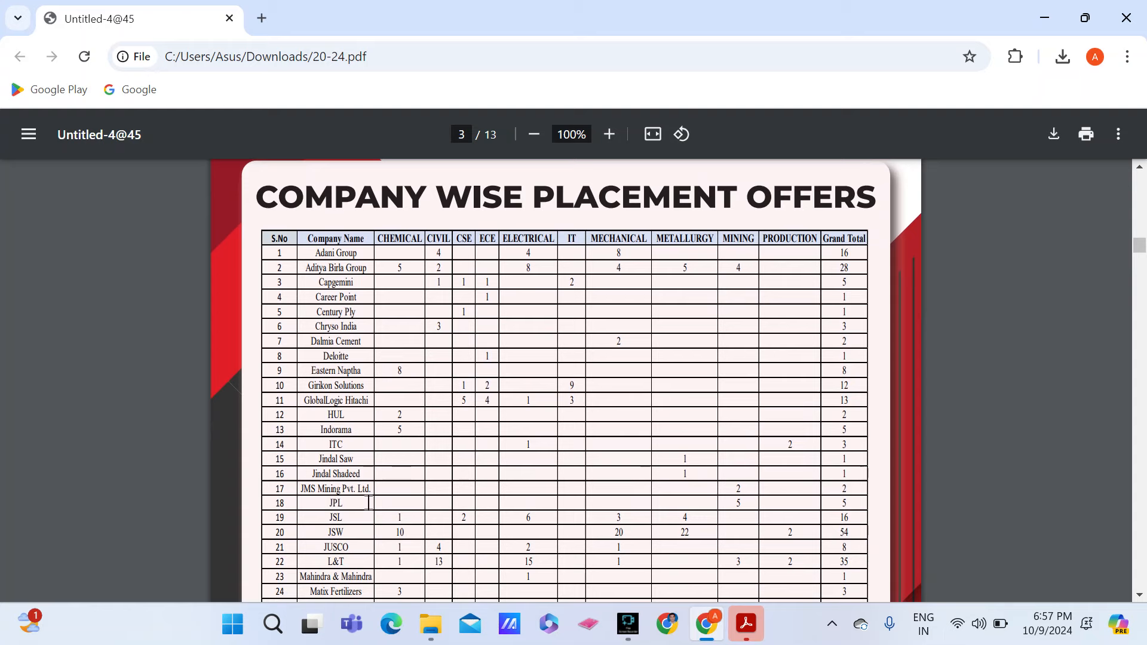
scroll(369, 500, down, 2)
scroll(369, 501, down, 3)
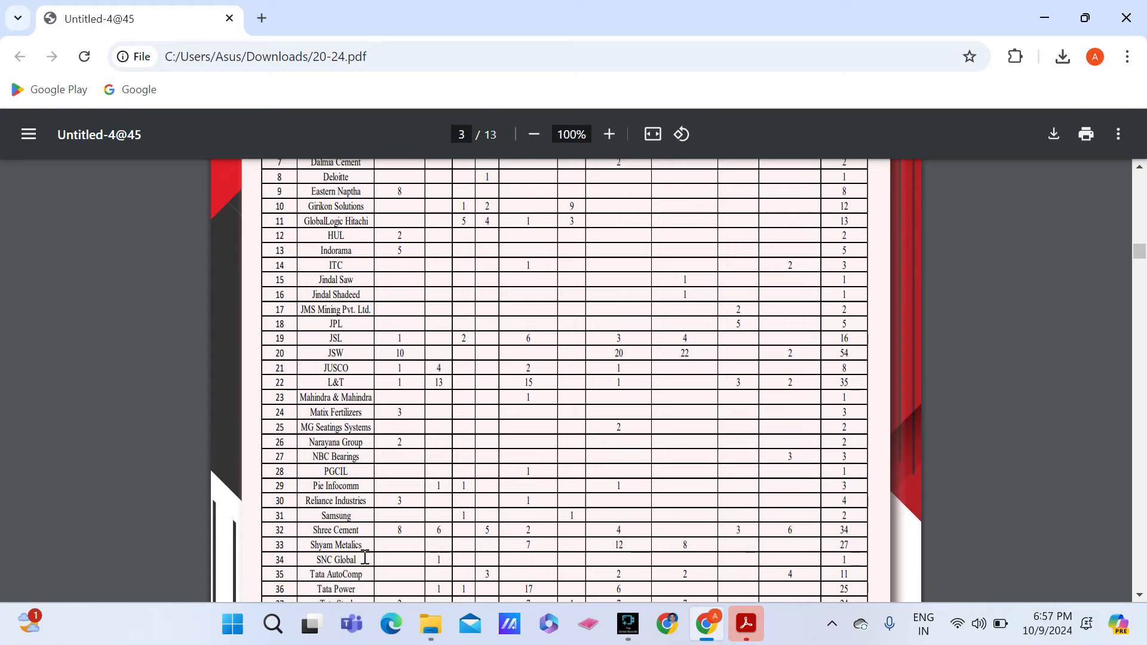
drag(305, 526, 345, 519)
scroll(345, 520, down, 4)
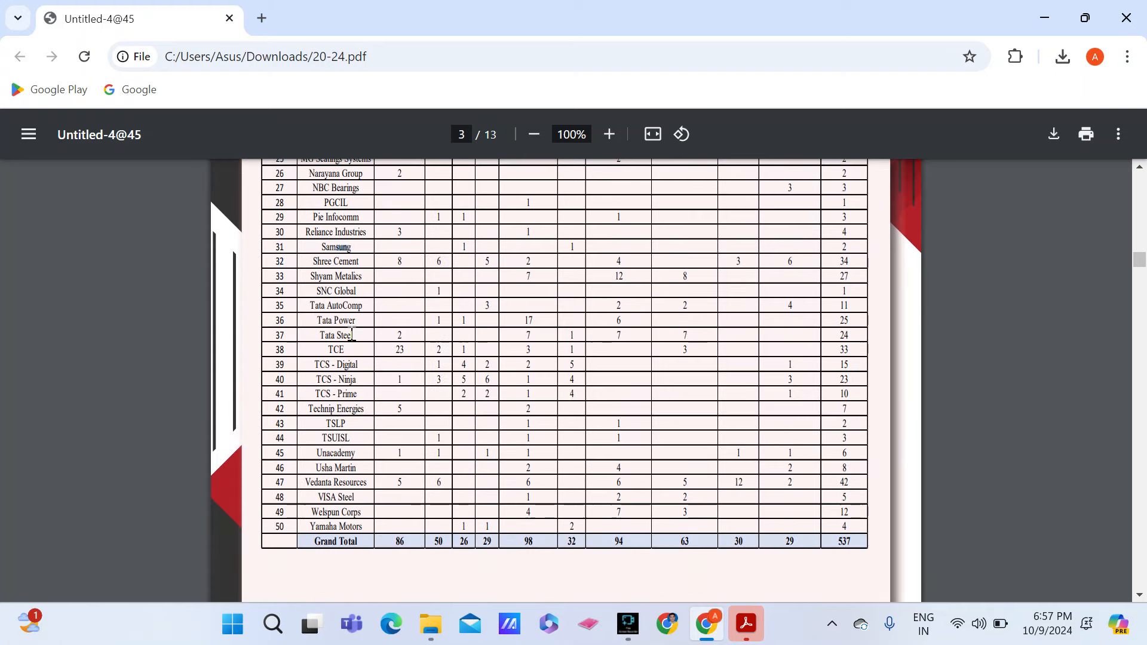
scroll(346, 520, up, 4)
click(360, 518)
drag(360, 518, 309, 529)
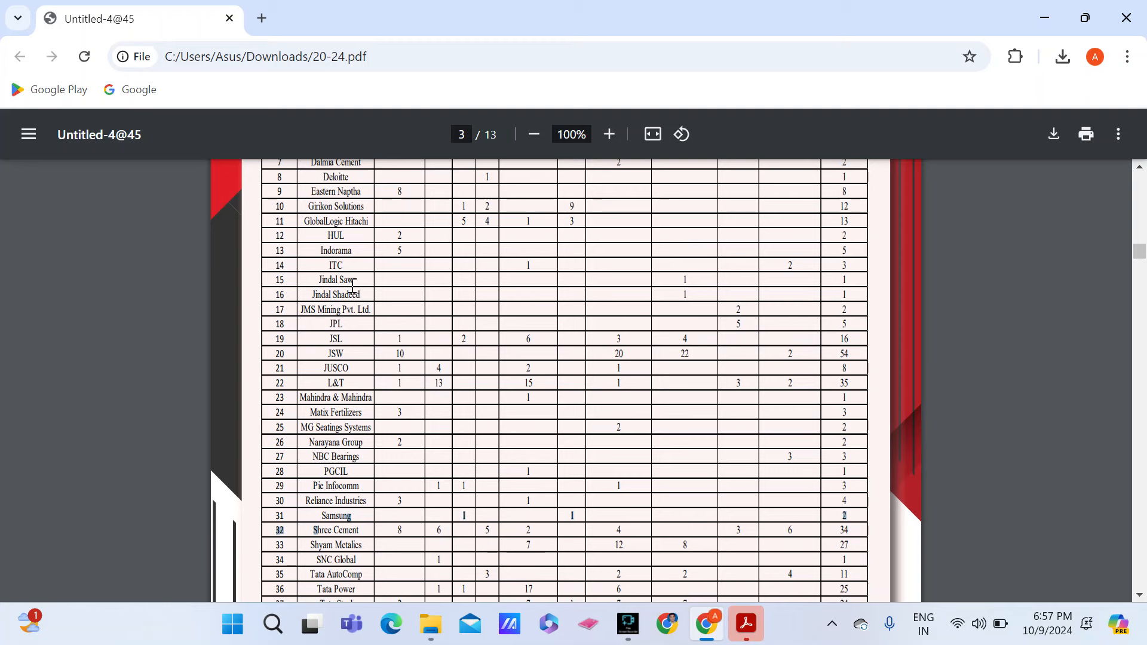
click(374, 224)
drag(374, 224, 274, 222)
drag(359, 516, 253, 518)
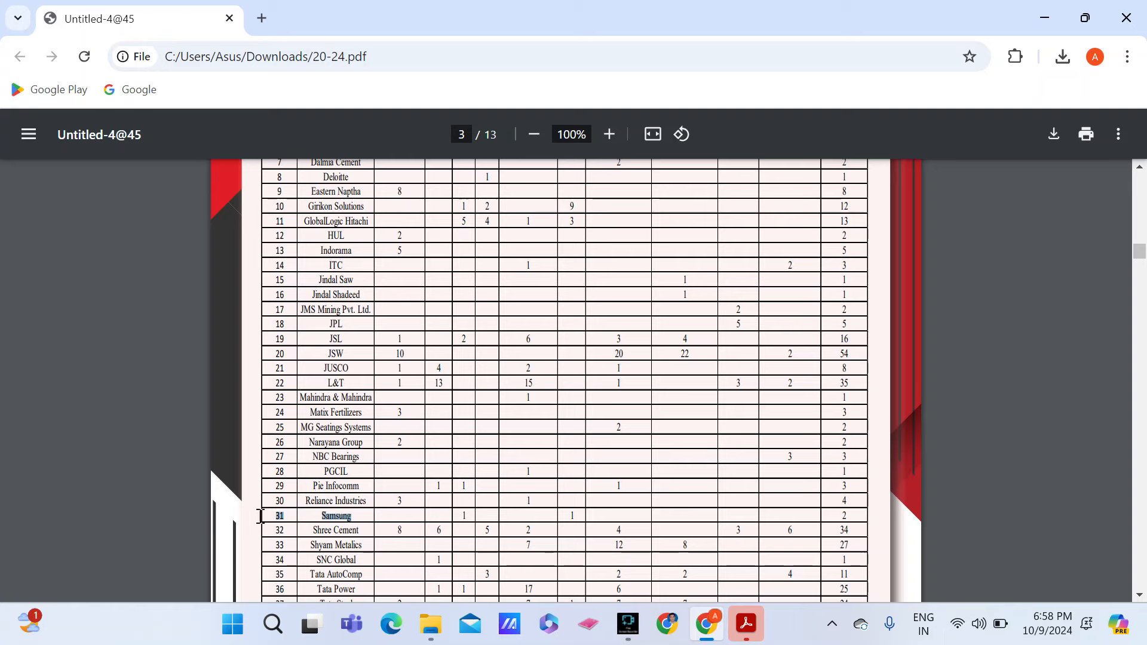
scroll(318, 522, down, 1)
scroll(319, 522, down, 1)
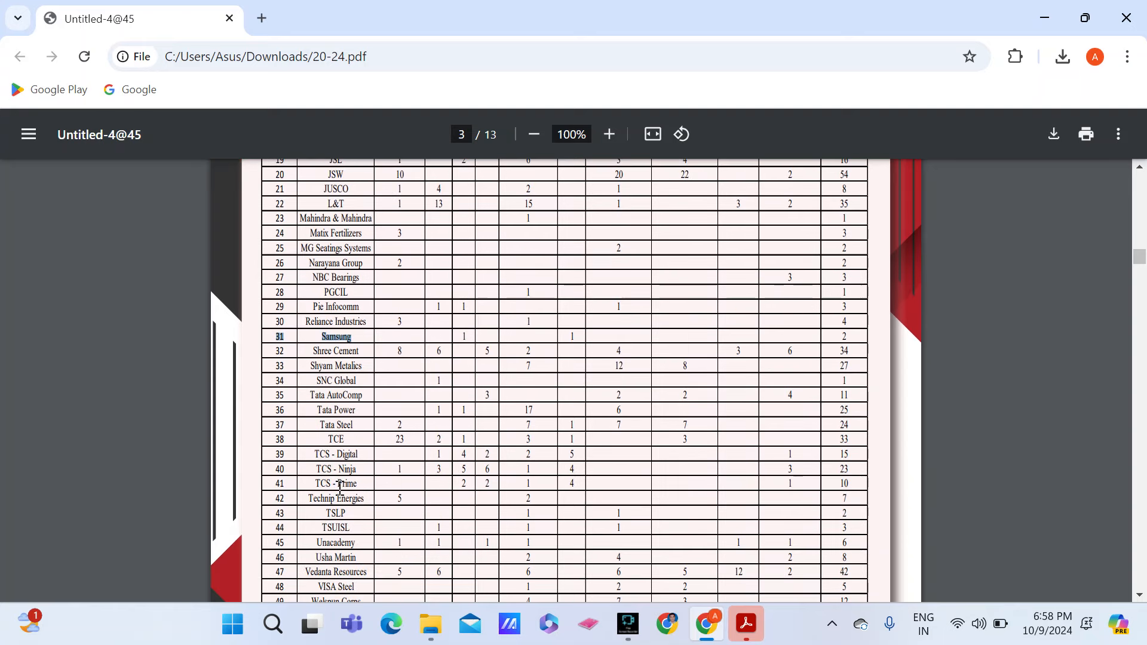
scroll(336, 489, down, 1)
click(354, 396)
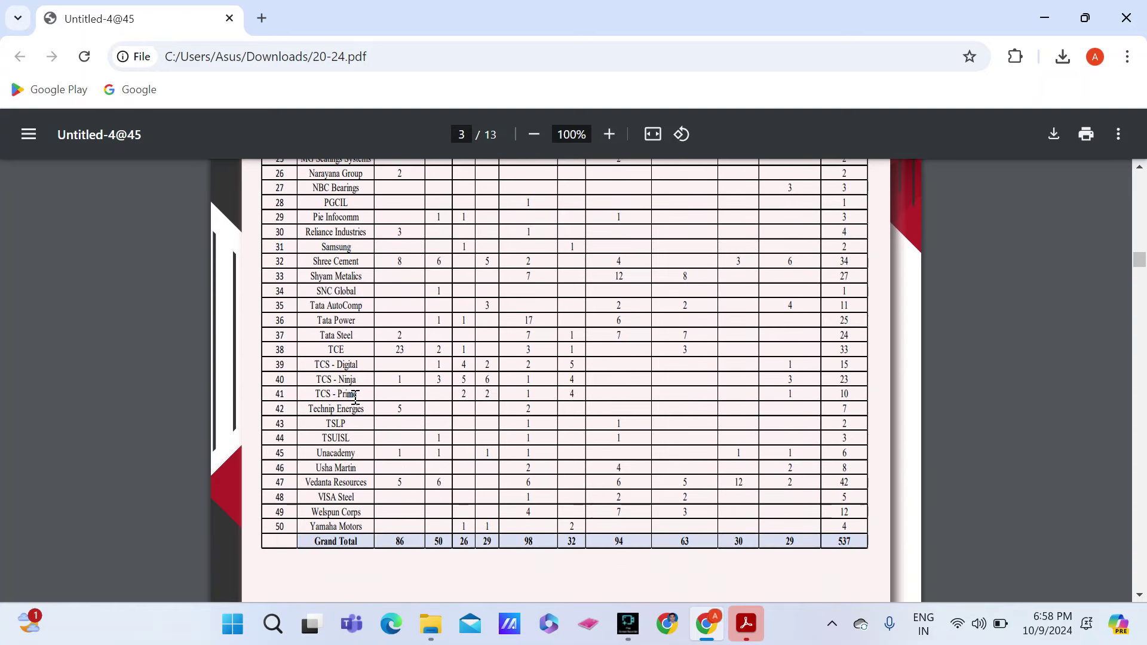
double_click(345, 365)
drag(358, 398, 314, 399)
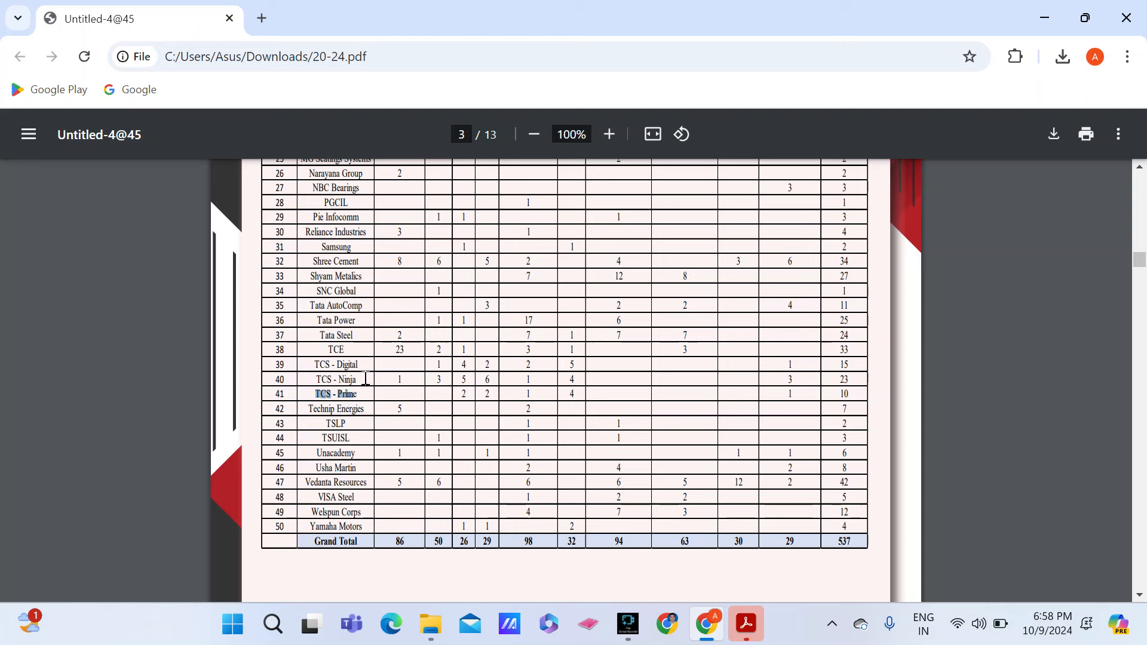
double_click(345, 365)
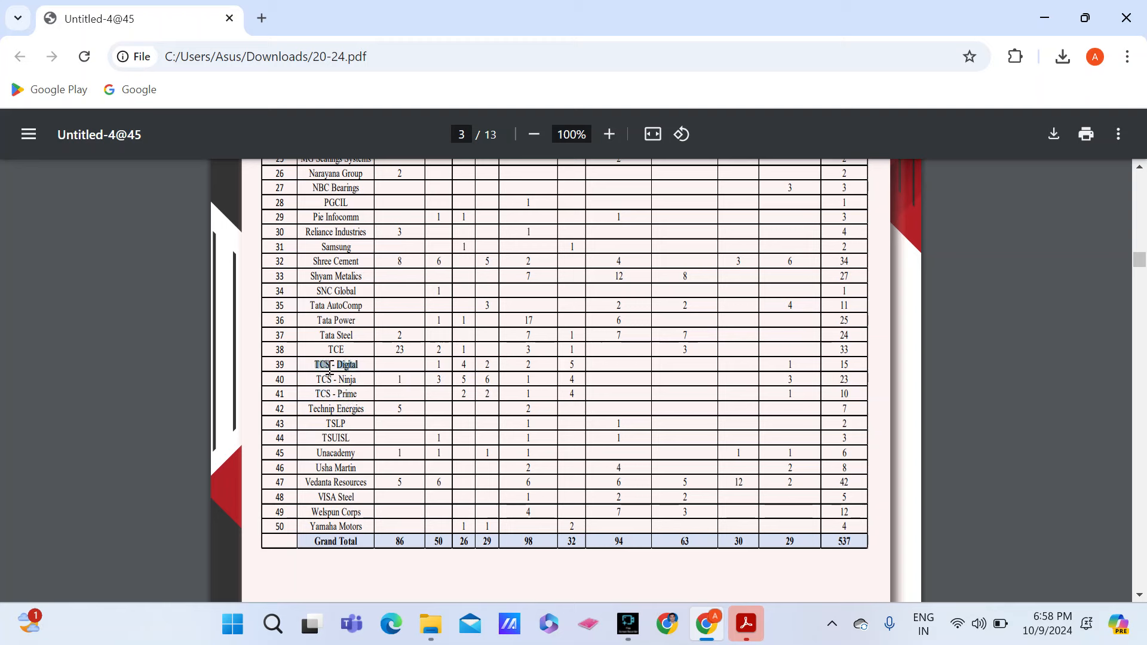
drag(342, 379, 350, 379)
drag(360, 527, 318, 527)
click(461, 526)
scroll(319, 504, up, 1)
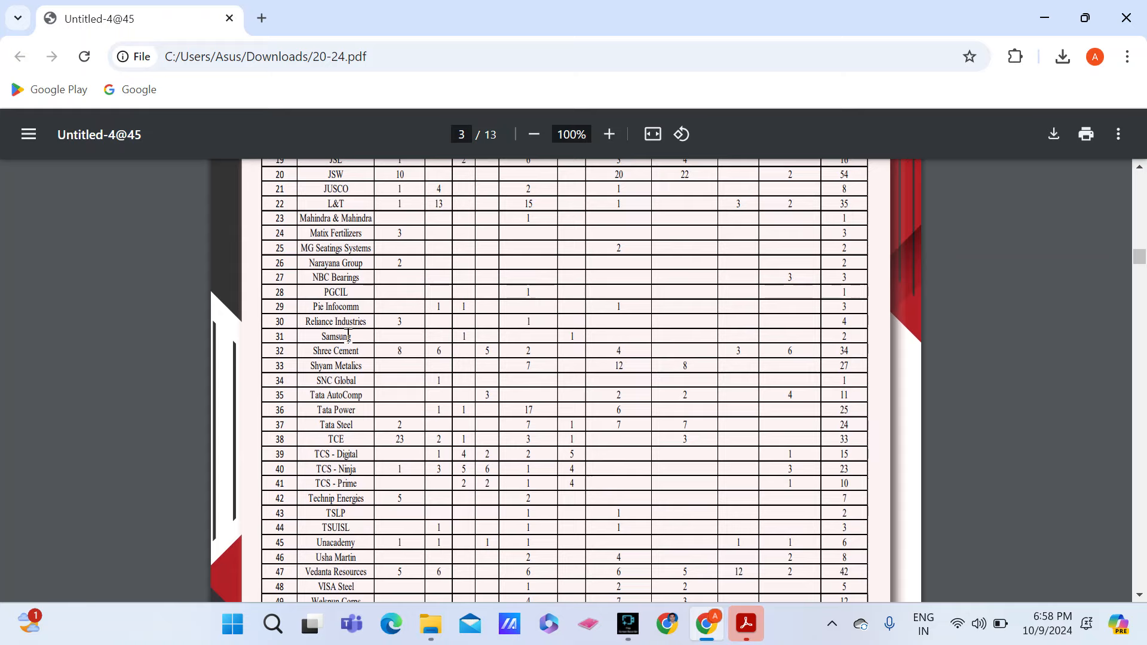
scroll(371, 279, up, 2)
scroll(371, 291, down, 2)
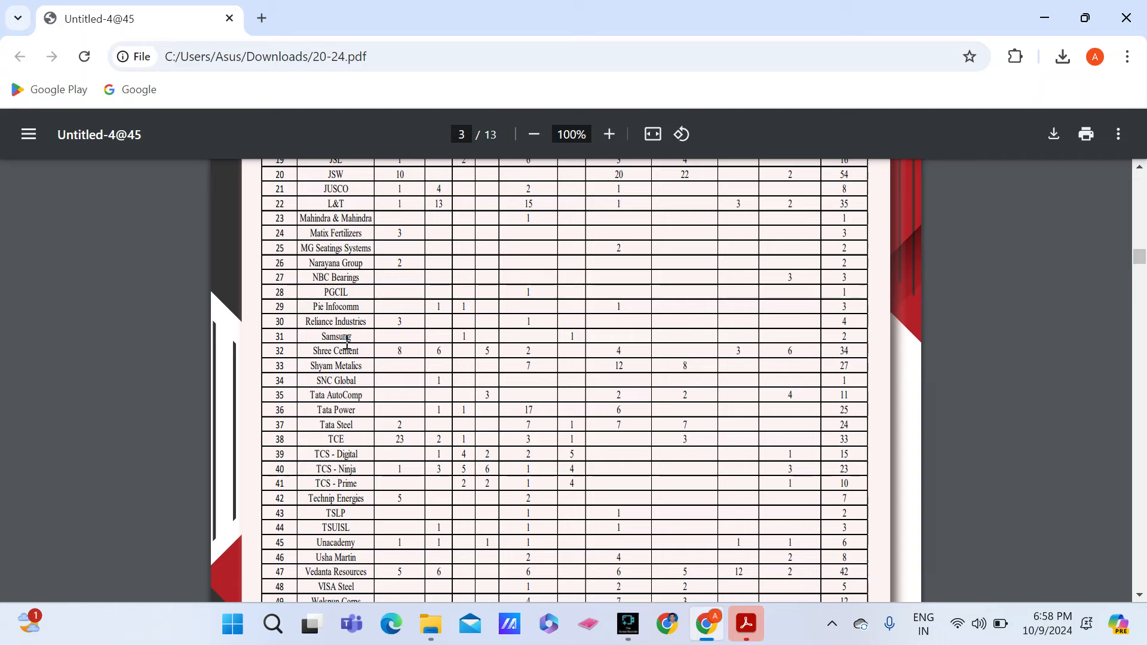
drag(353, 337, 323, 339)
click(465, 336)
scroll(574, 335, up, 5)
scroll(566, 338, up, 2)
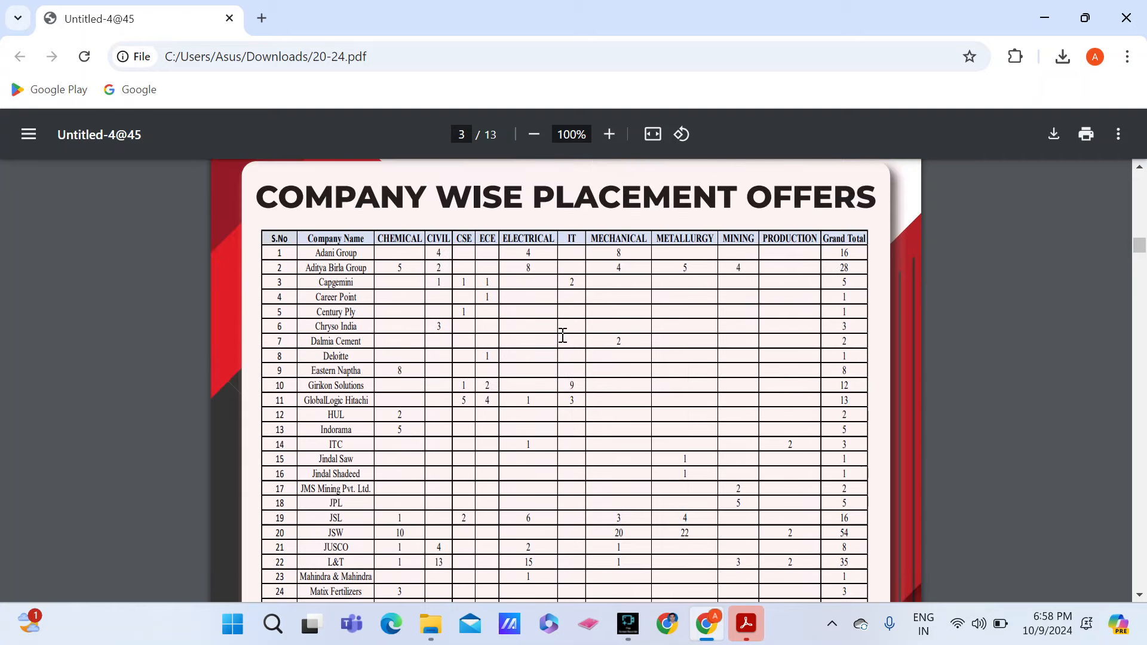
drag(439, 239, 465, 241)
- Highlight the Samsung company name, then Hitachi in the GlobalLogic Hitachi row
click(552, 251)
scroll(536, 337, down, 4)
scroll(504, 364, down, 4)
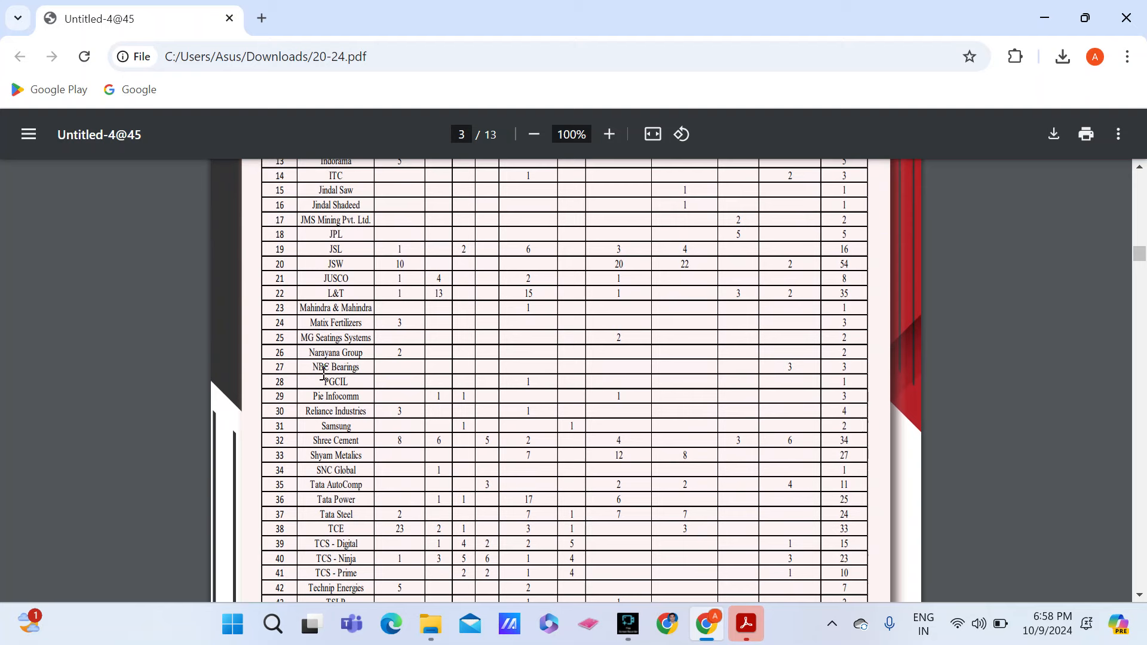
drag(355, 426, 319, 426)
scroll(375, 247, up, 1)
scroll(376, 246, up, 2)
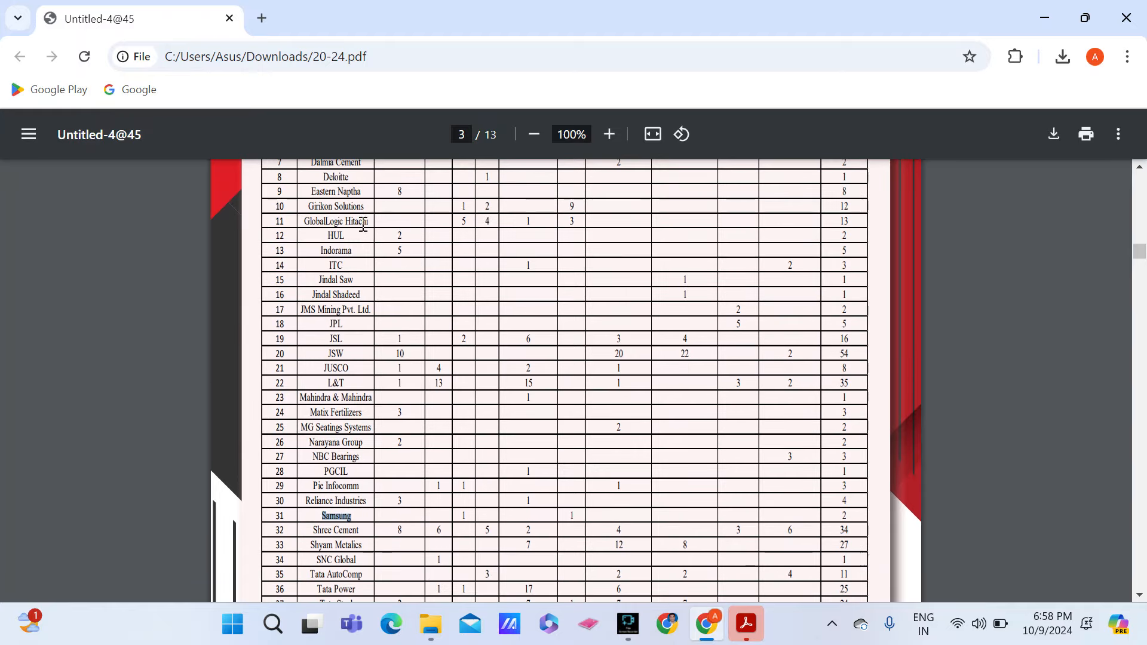
double_click(357, 222)
scroll(488, 269, up, 2)
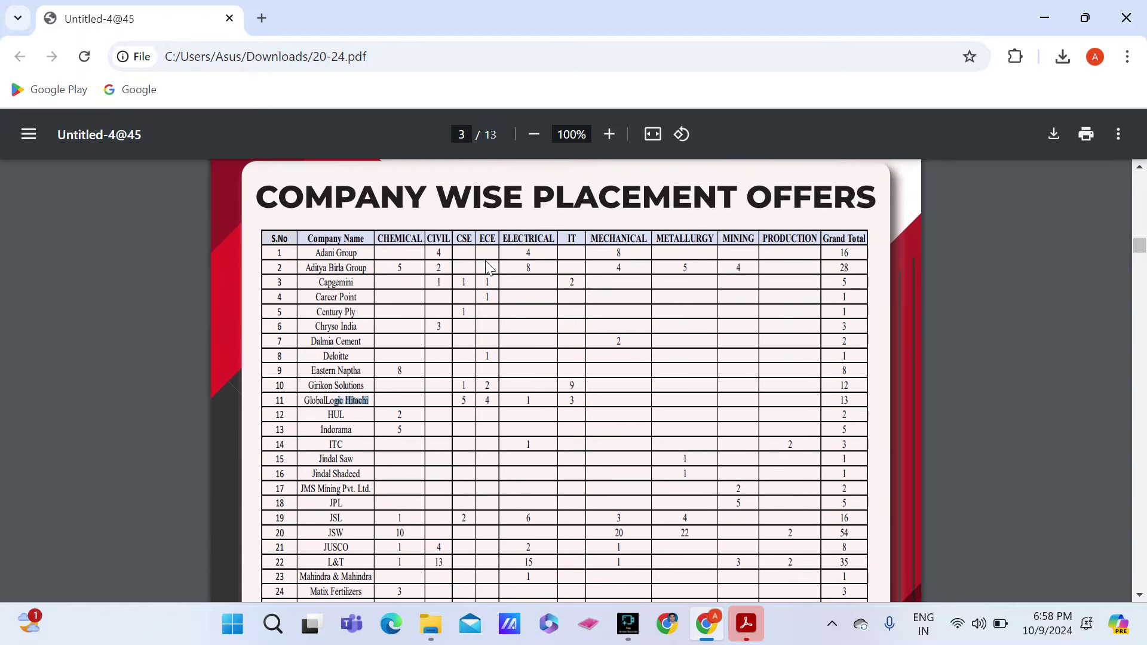
- Pick out GlobalLogic Hitachi's offers one by one: CSE 5, ECE 4, Electrical 1, IT 3
double_click(463, 401)
shift+click(492, 400)
double_click(528, 400)
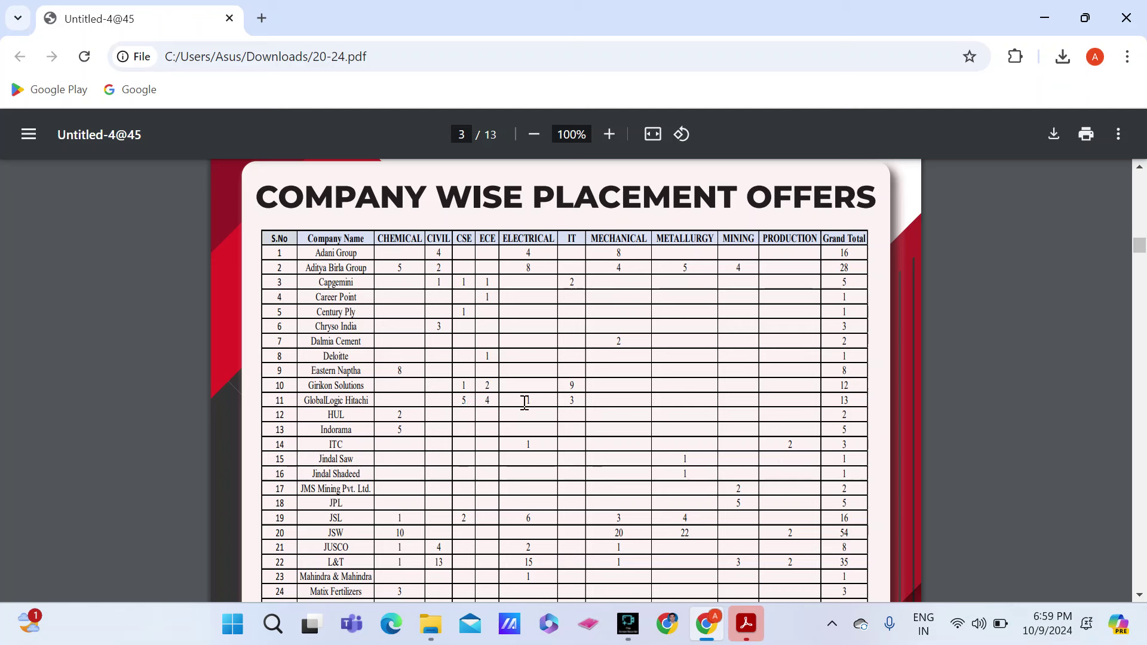
click(571, 400)
double_click(572, 400)
scroll(276, 449, down, 1)
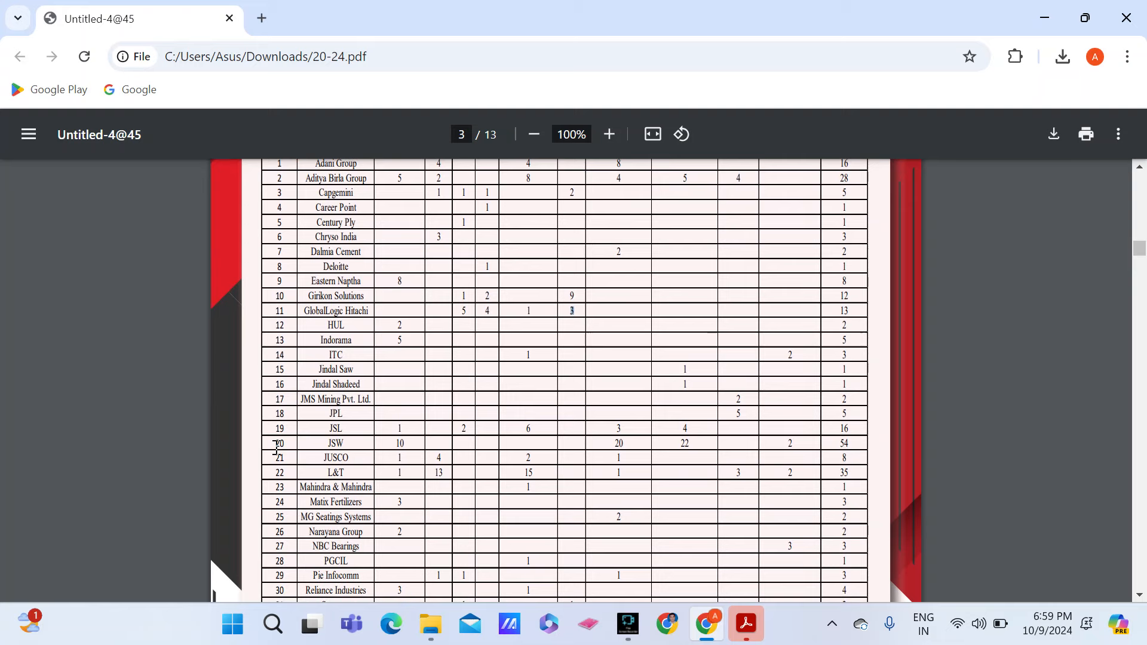
scroll(276, 448, down, 1)
scroll(315, 430, down, 1)
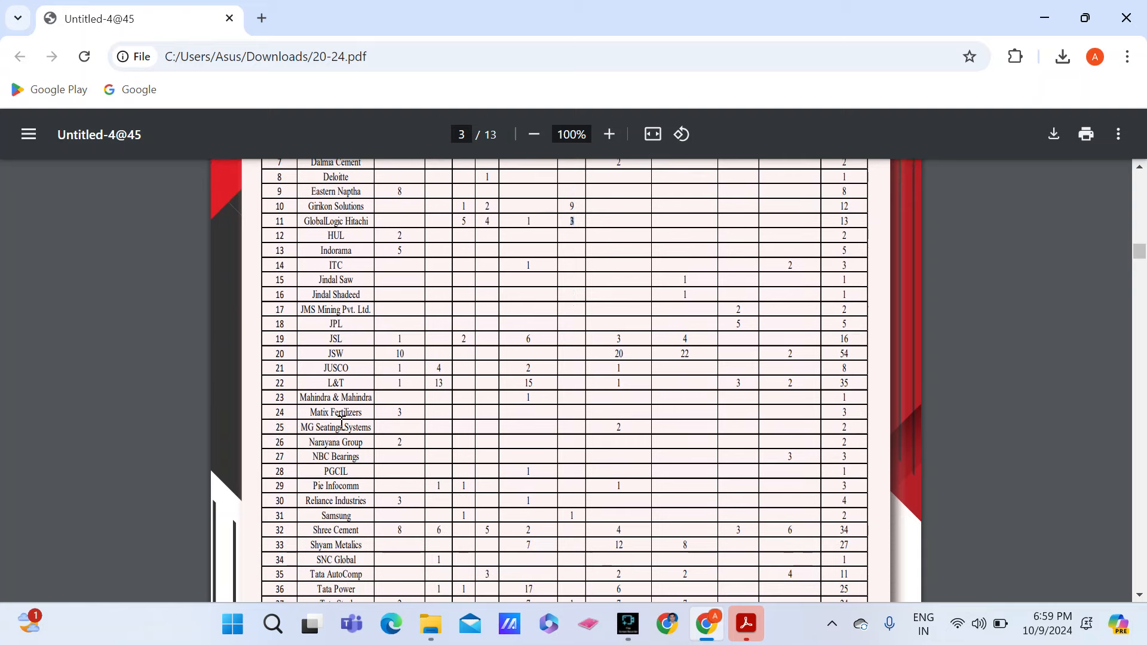
scroll(332, 426, down, 1)
scroll(341, 426, down, 1)
scroll(345, 422, down, 1)
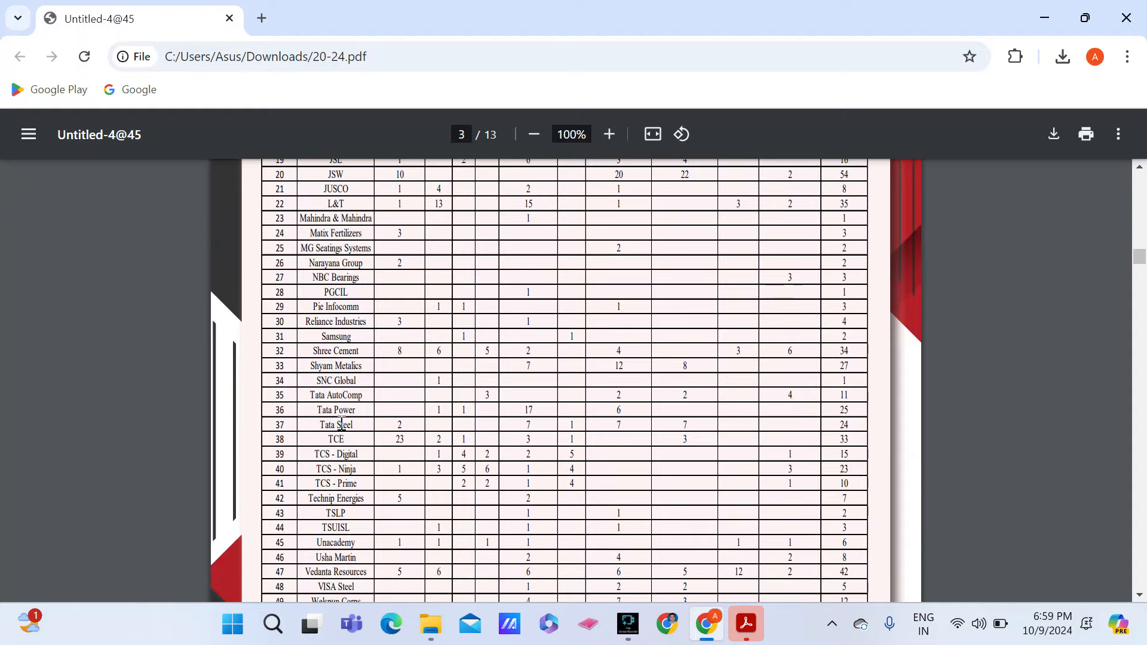
scroll(350, 413, down, 1)
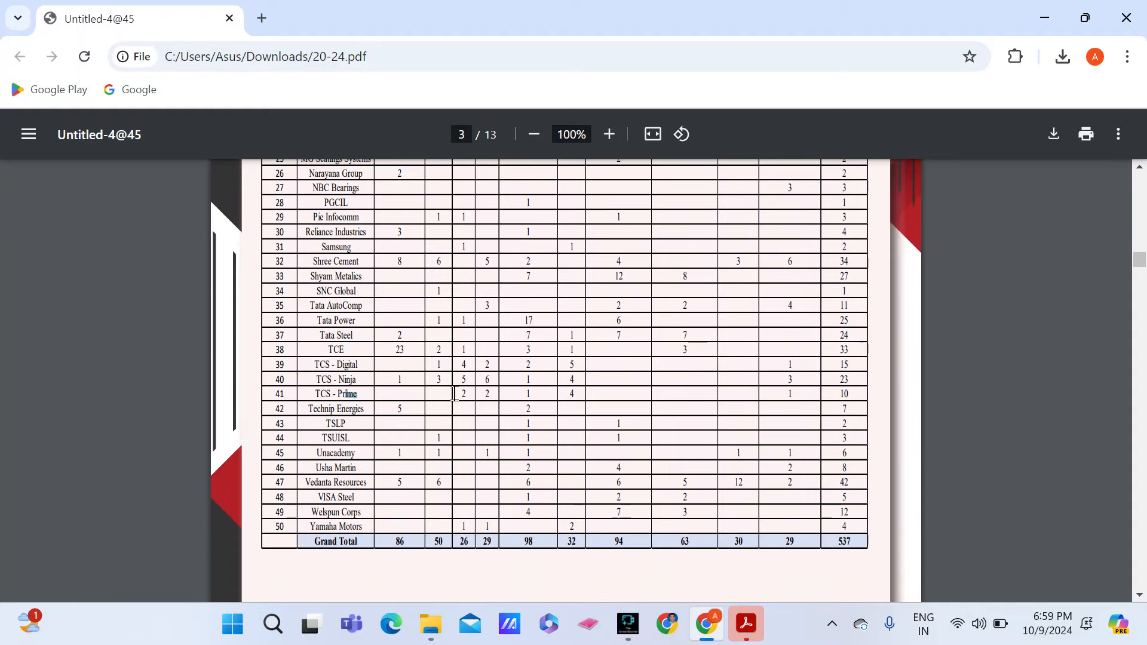
- Highlight the TCS - Prime row's CSE and ECE offers, 2 each
drag(457, 394, 533, 394)
click(560, 399)
scroll(820, 391, up, 1)
scroll(802, 388, up, 5)
scroll(790, 368, up, 5)
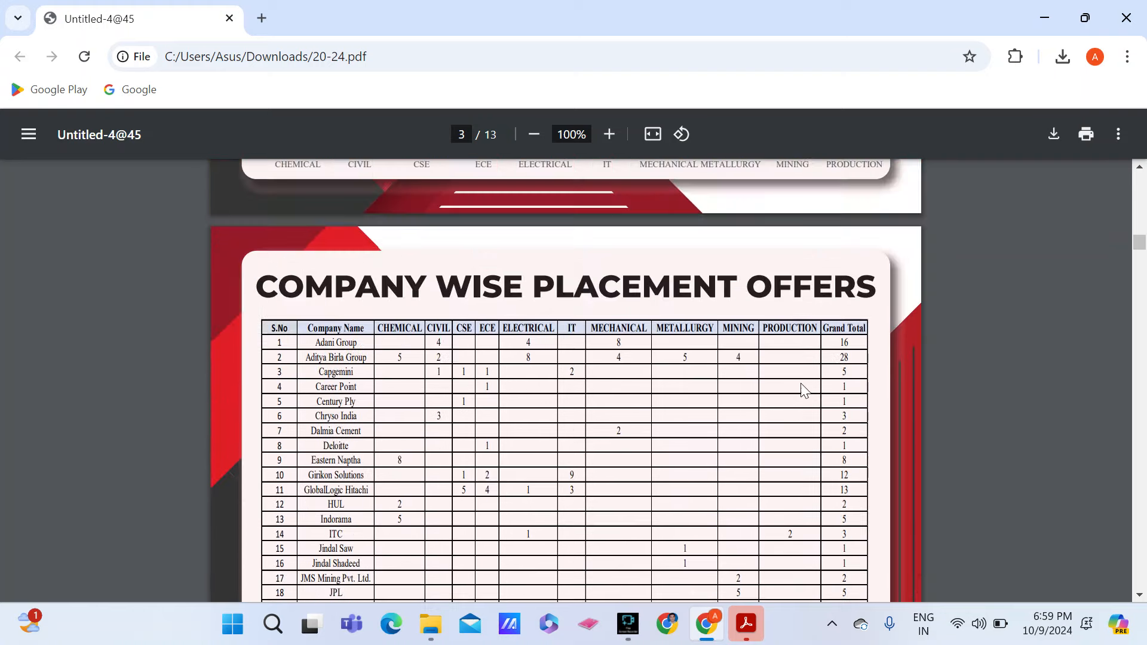
scroll(753, 358, up, 3)
scroll(726, 352, down, 5)
scroll(672, 368, down, 5)
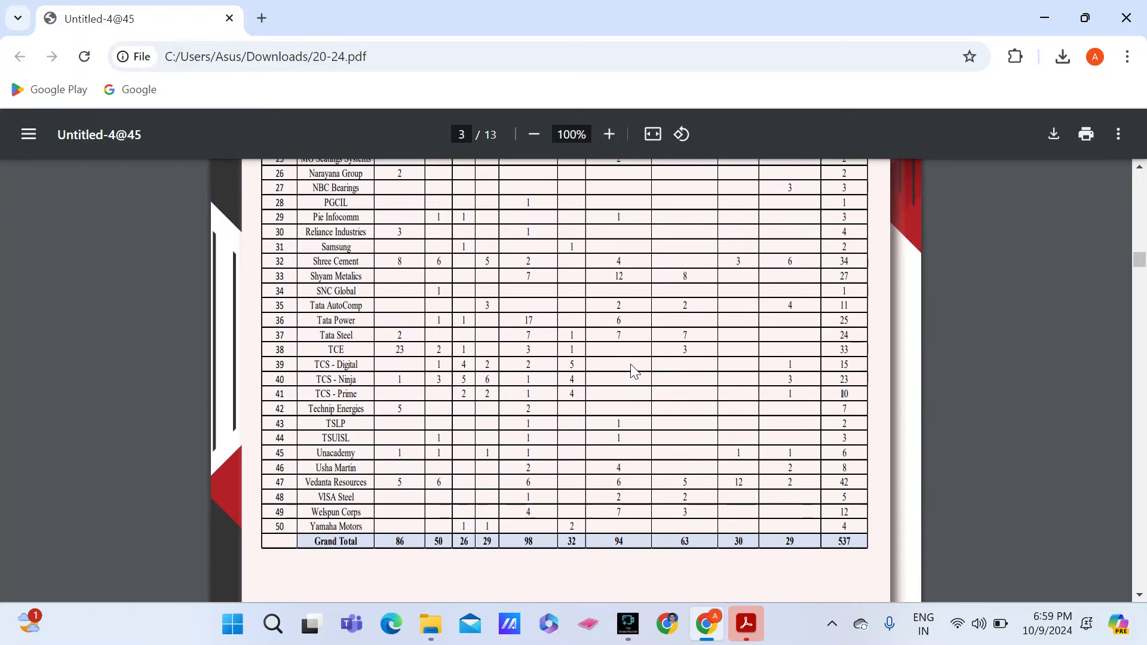
scroll(456, 383, up, 1)
scroll(455, 385, up, 1)
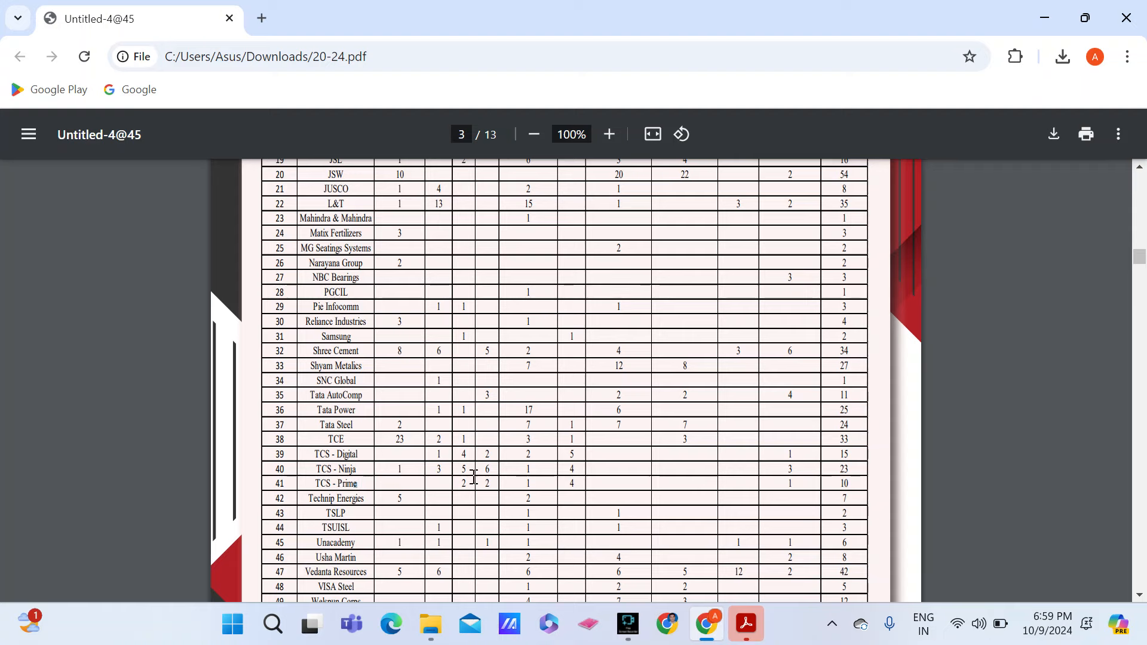
drag(459, 483, 494, 484)
scroll(495, 483, up, 4)
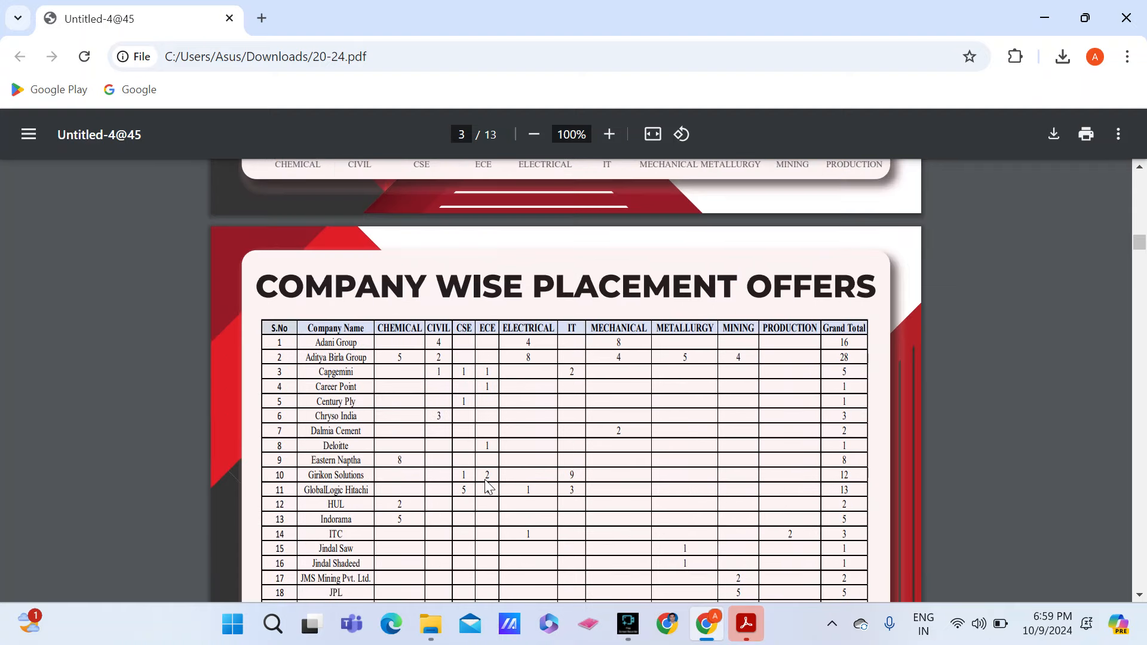
scroll(495, 448, up, 3)
scroll(573, 404, down, 4)
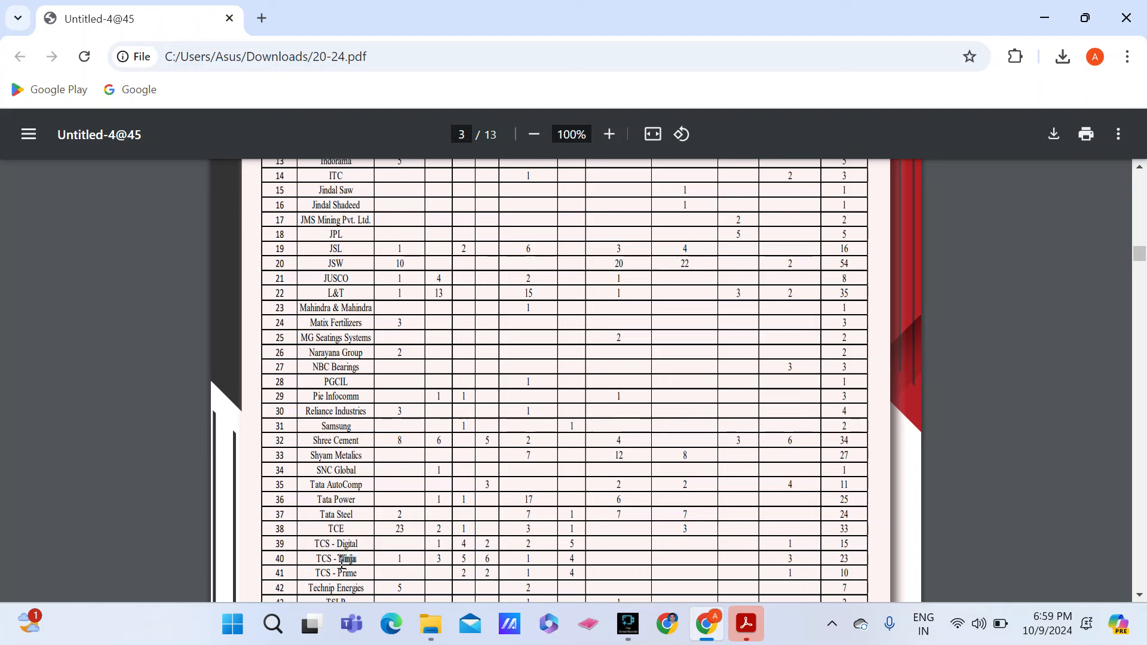
- Highlight Digital and the TCS - Digital row's offers: CSE 4, ECE 2, Electrical 2, IT 5
double_click(351, 544)
double_click(487, 544)
scroll(574, 544, up, 5)
scroll(574, 545, down, 2)
scroll(574, 545, down, 3)
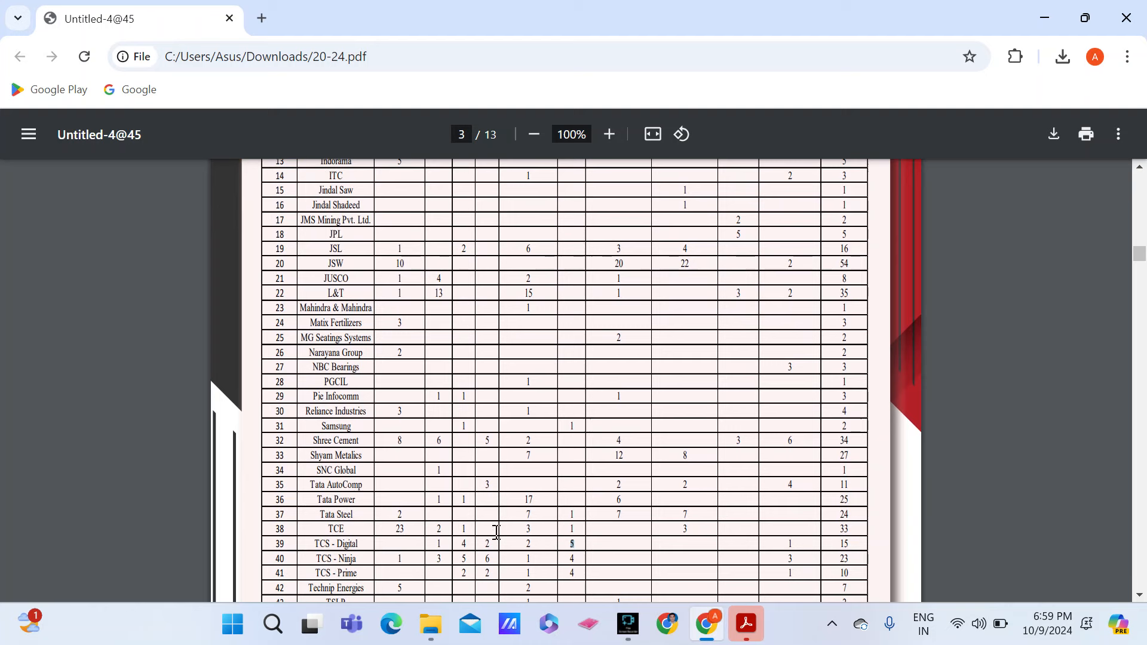
drag(434, 544, 563, 547)
click(781, 544)
mouse_move(434, 544)
mouse_down()
mouse_move(572, 546)
mouse_move(459, 545)
mouse_up()
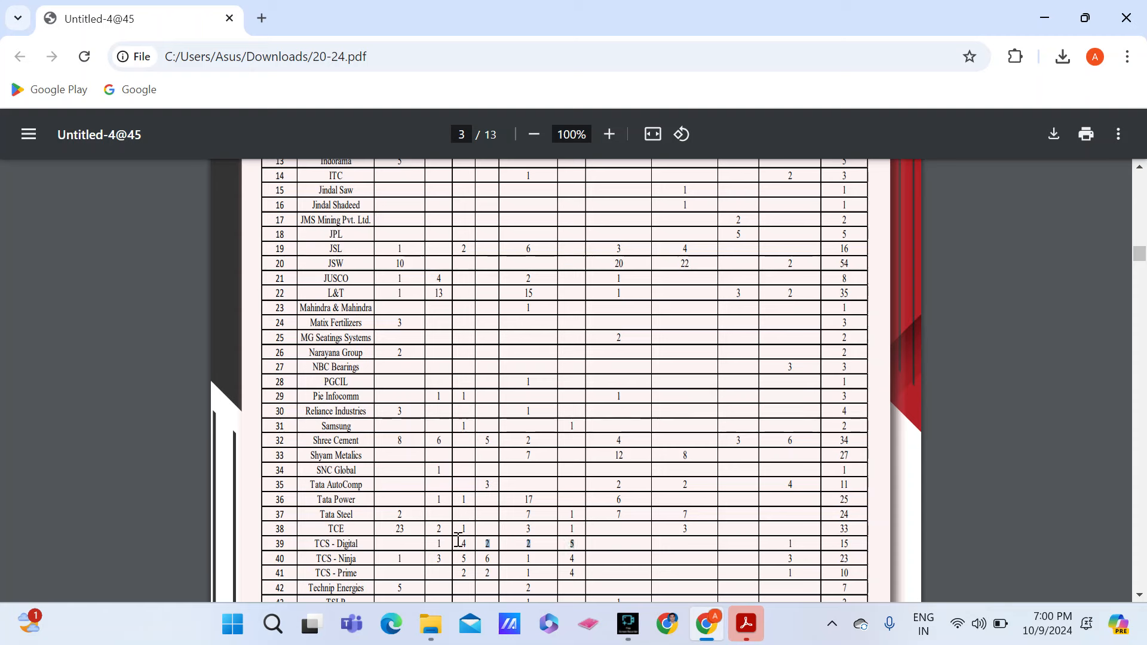
click(778, 537)
scroll(771, 536, down, 1)
scroll(767, 536, down, 1)
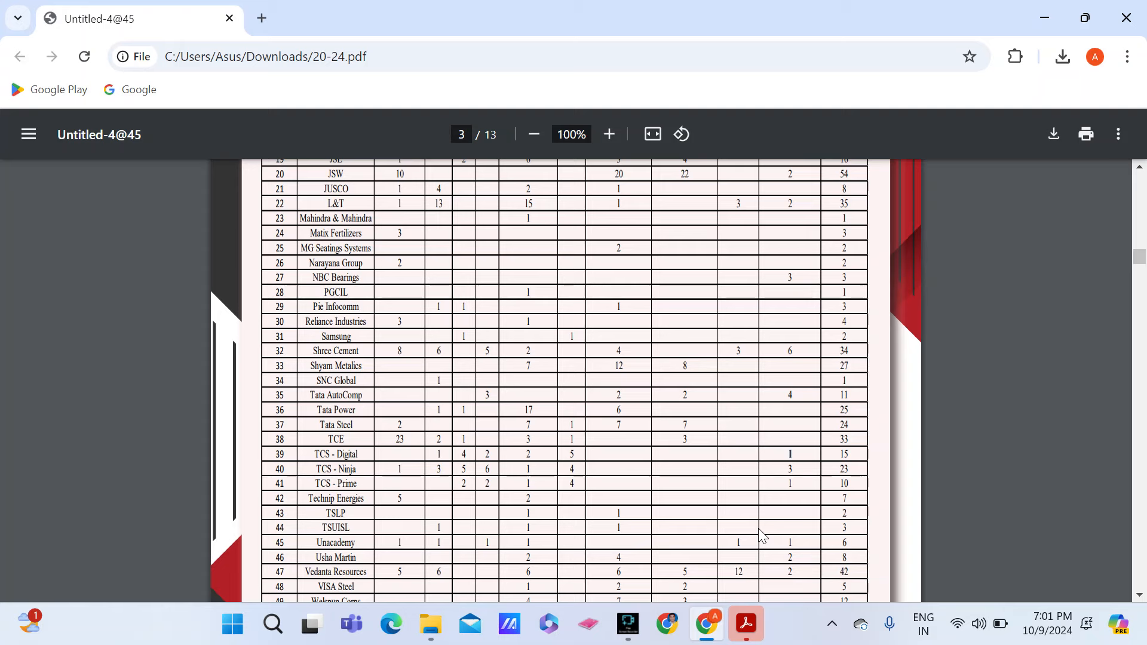
- Bring the Fine Screen Recorder window in front of the placement PDF
click(628, 624)
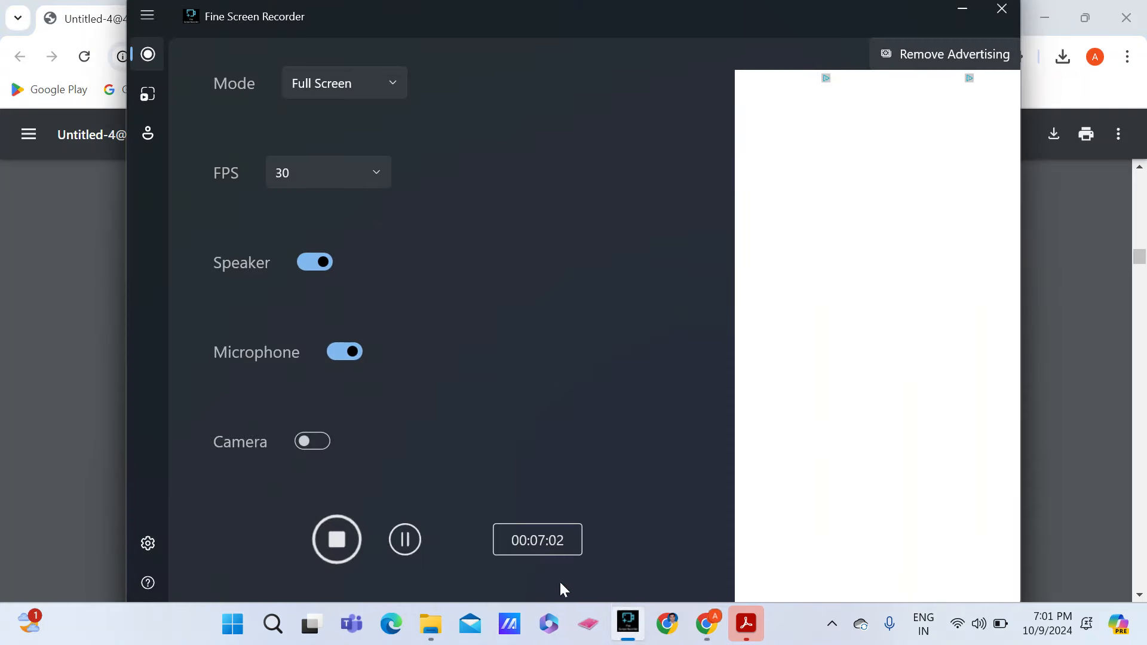